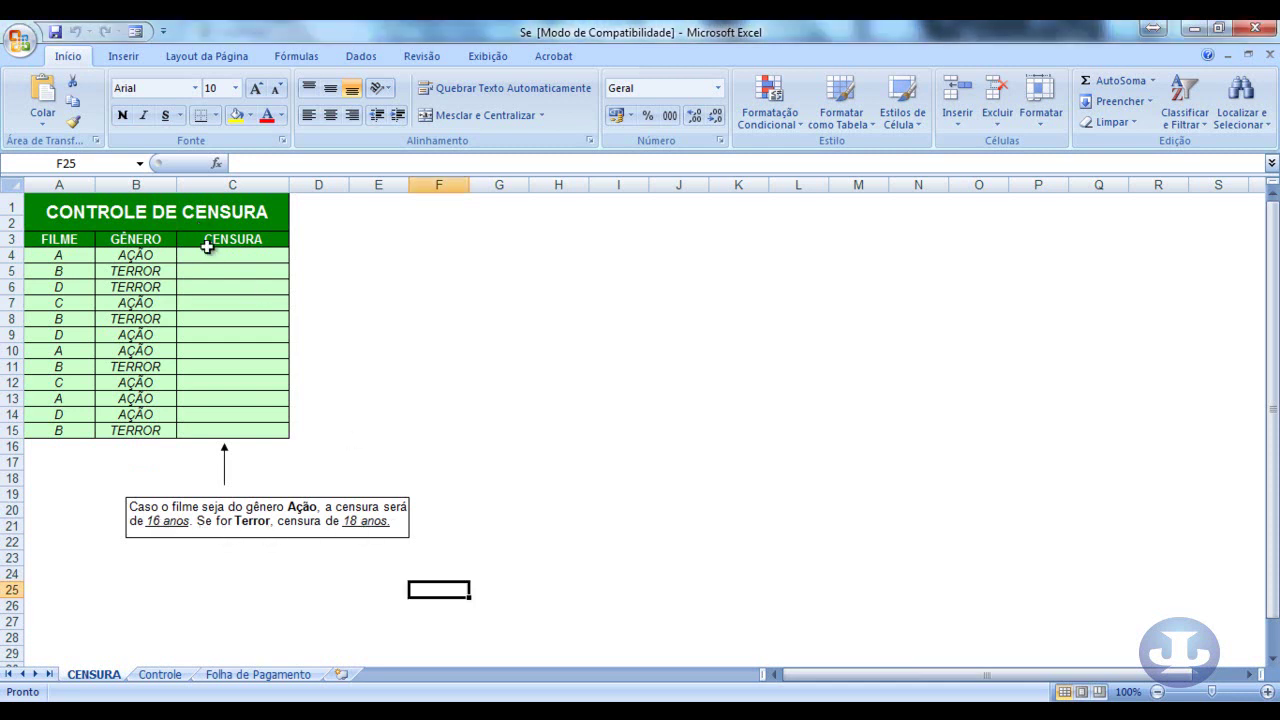
Step: Write the formula =se(b4=ação;16 anos;18 anos) in cell C4 of the CENSURA column, without quotation marks
click(207, 256)
text(=se)
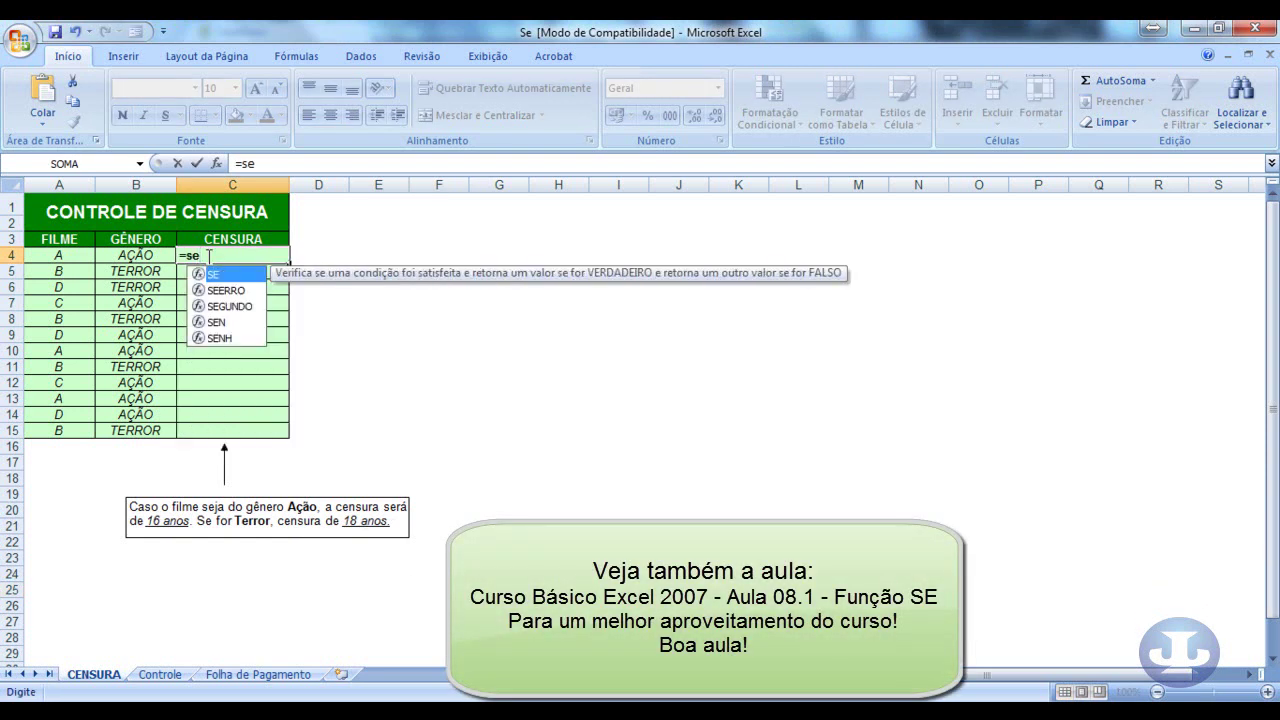
text(()
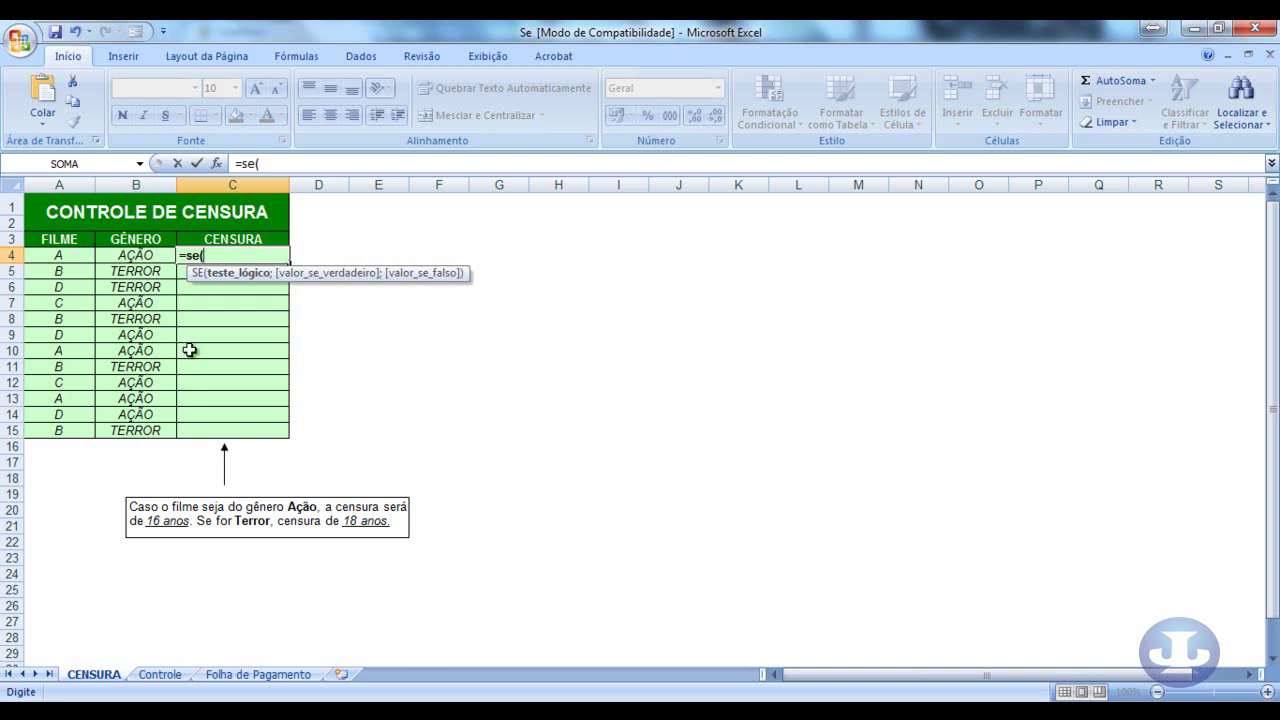
text(b)
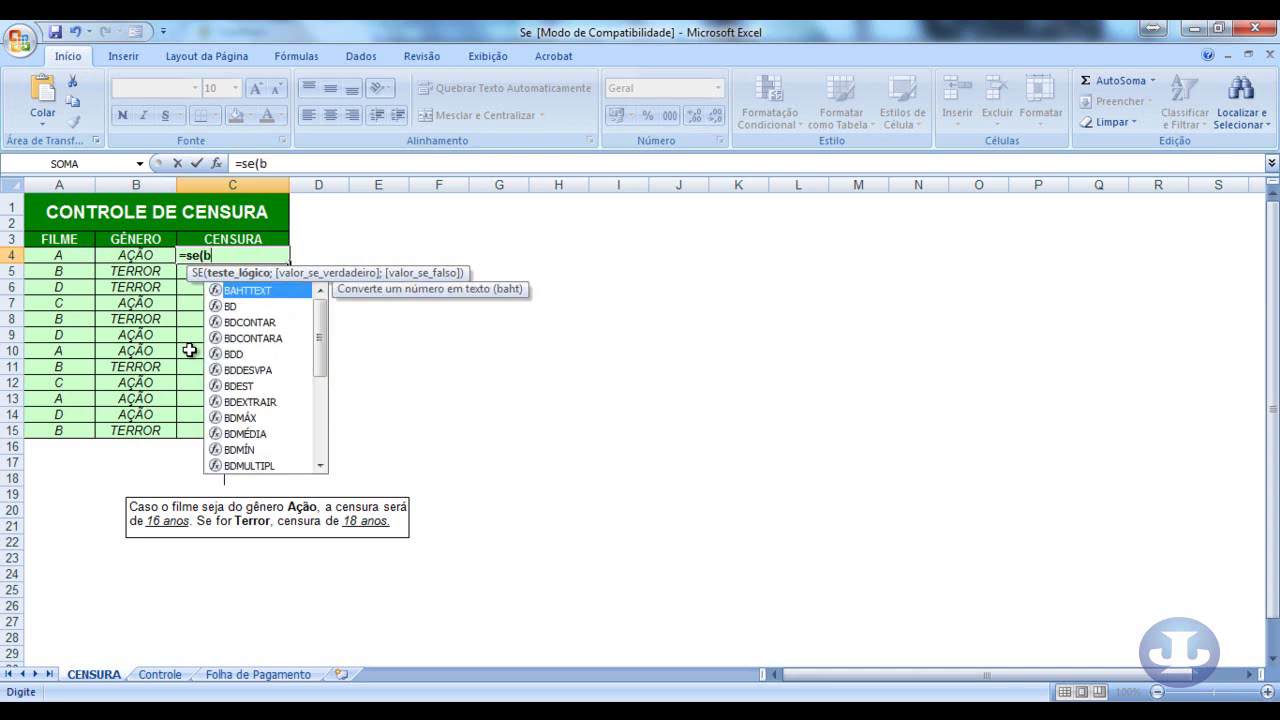
text(4=)
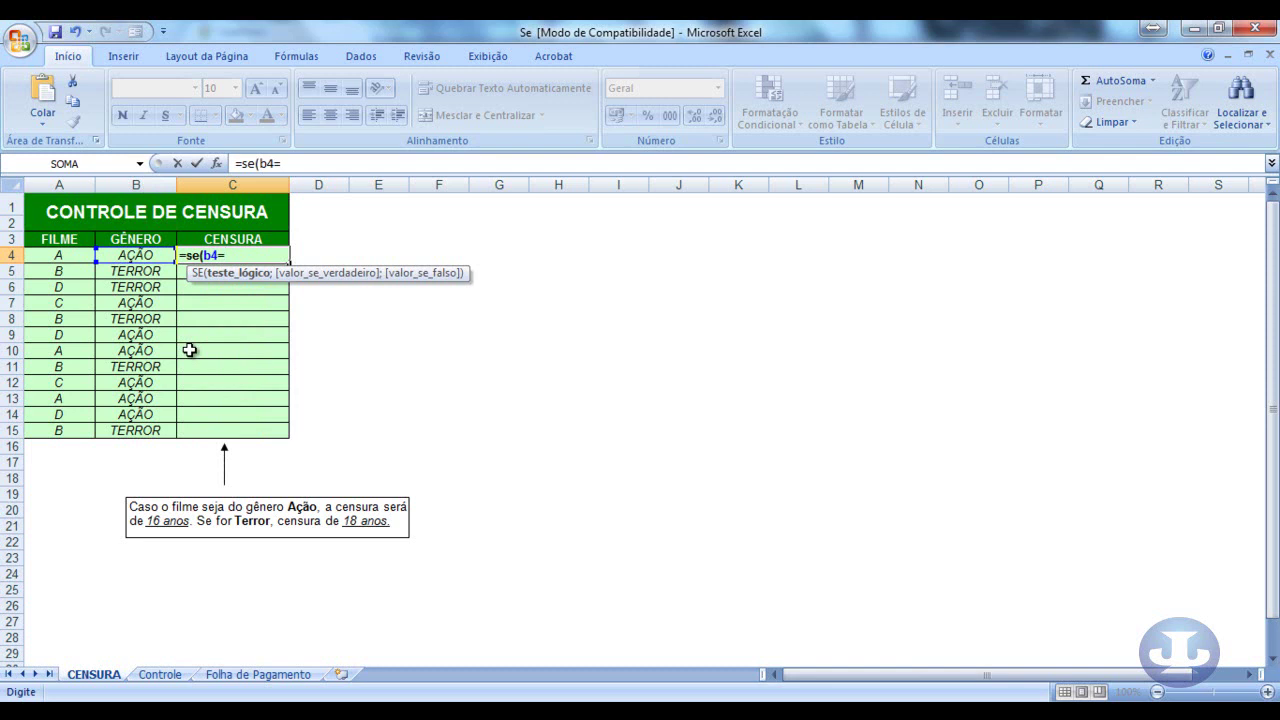
text(ação;)
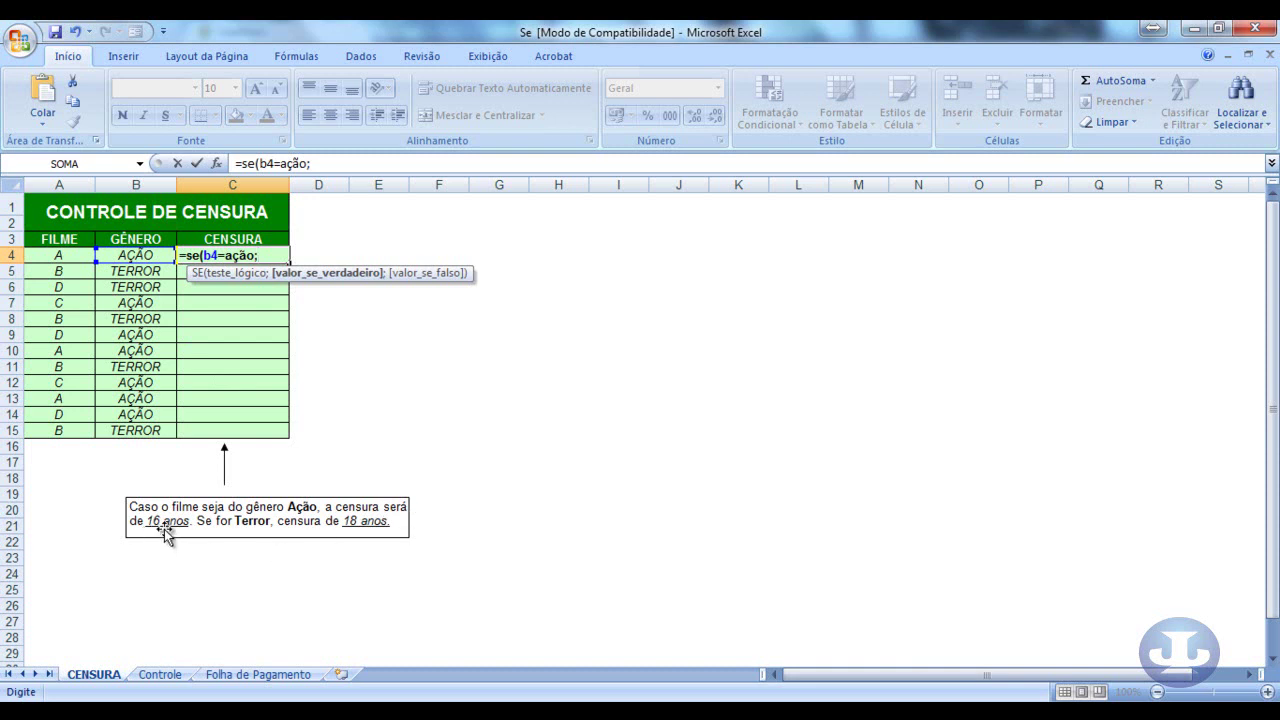
text(16 anos)
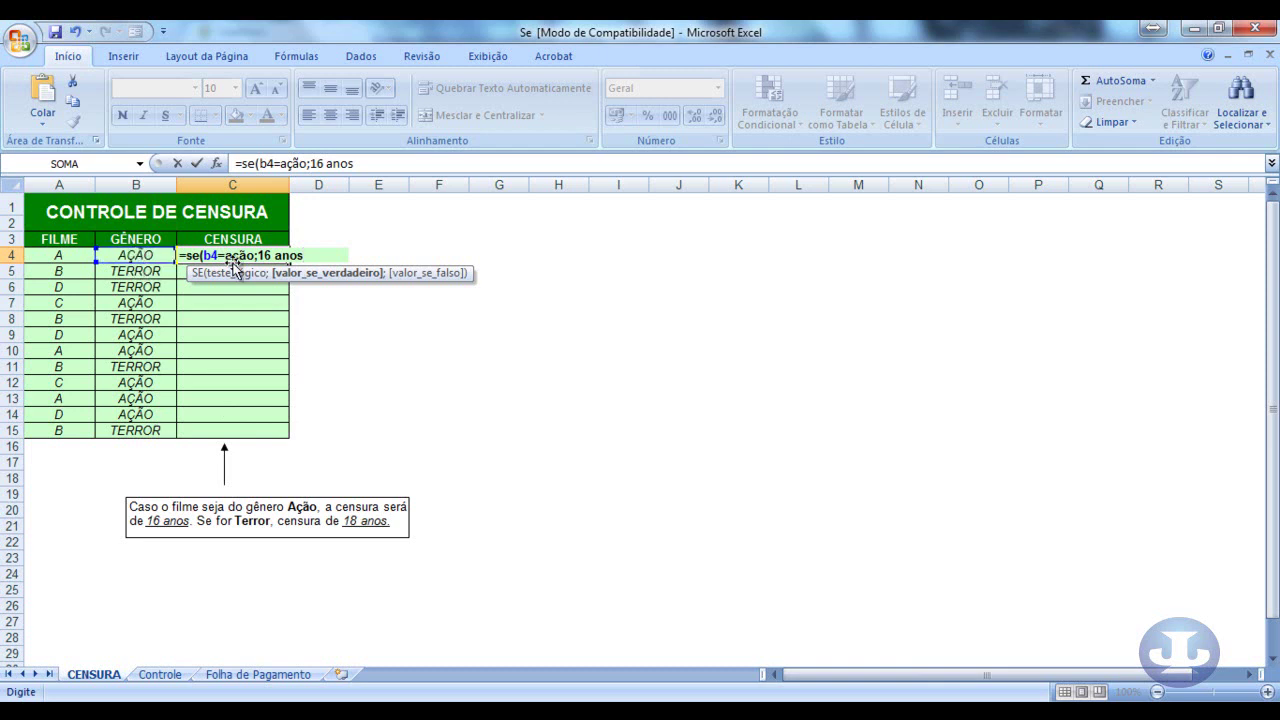
text(;)
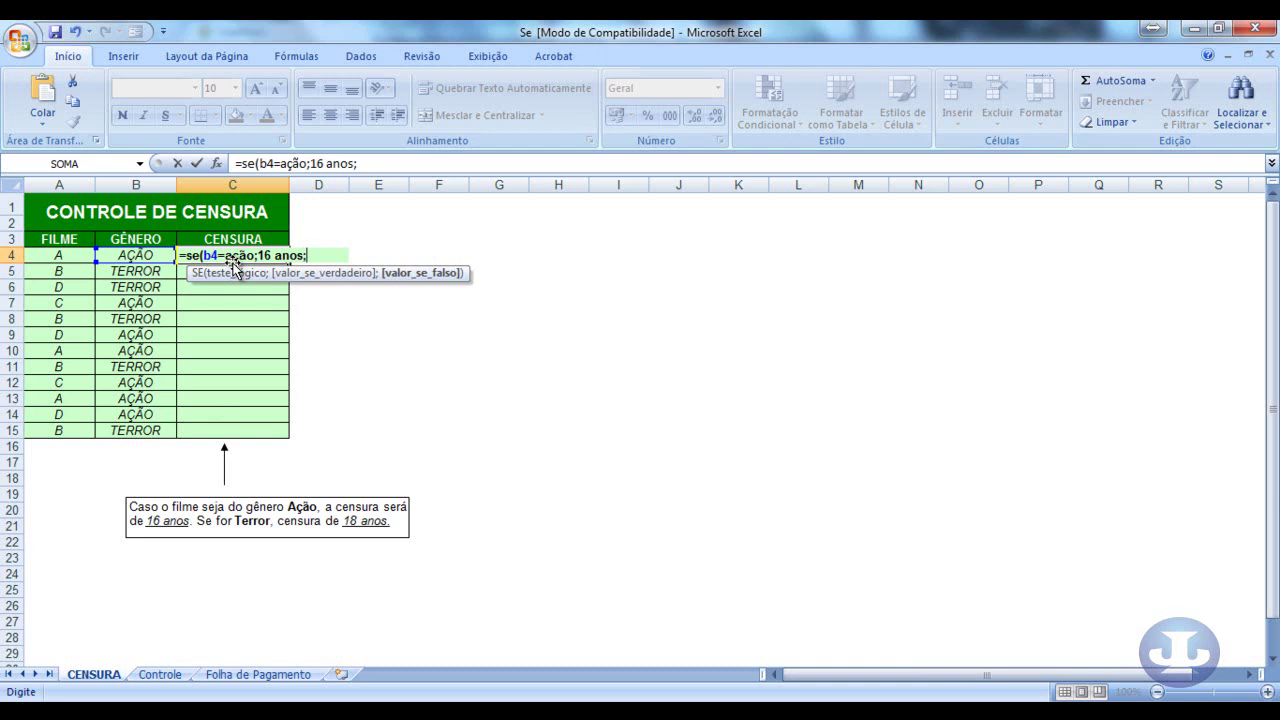
text(18 anos)
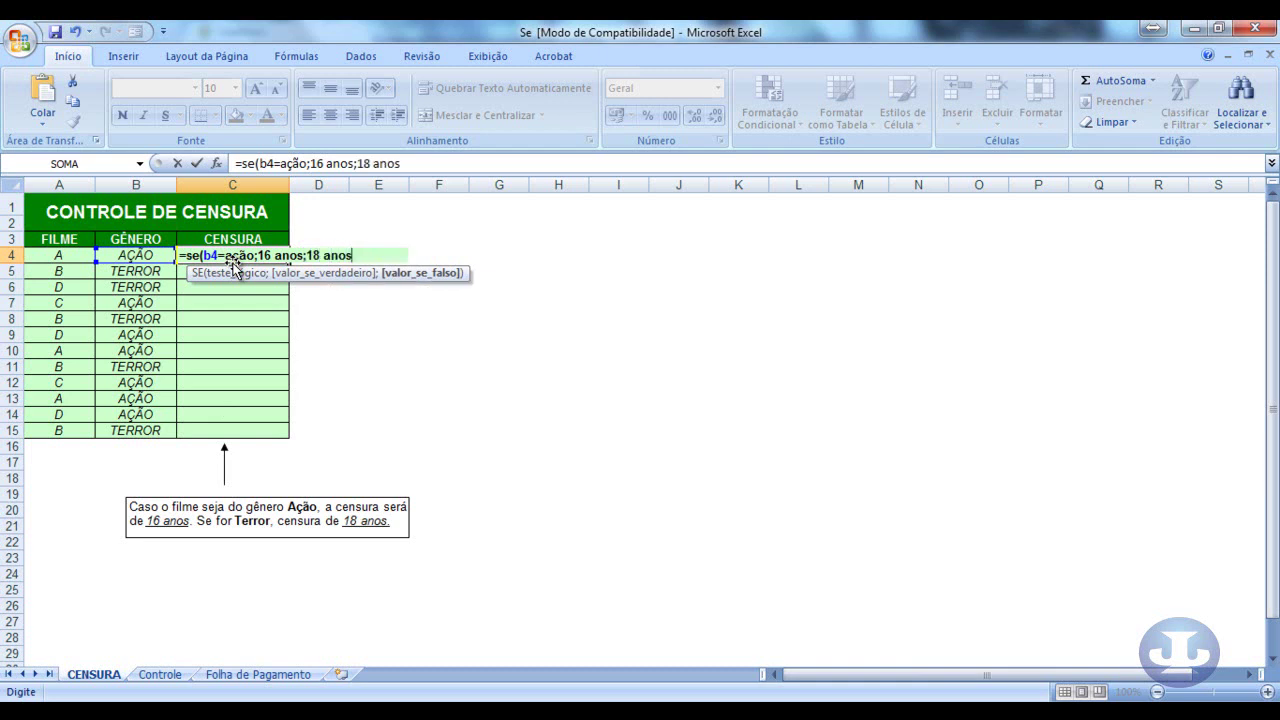
text())
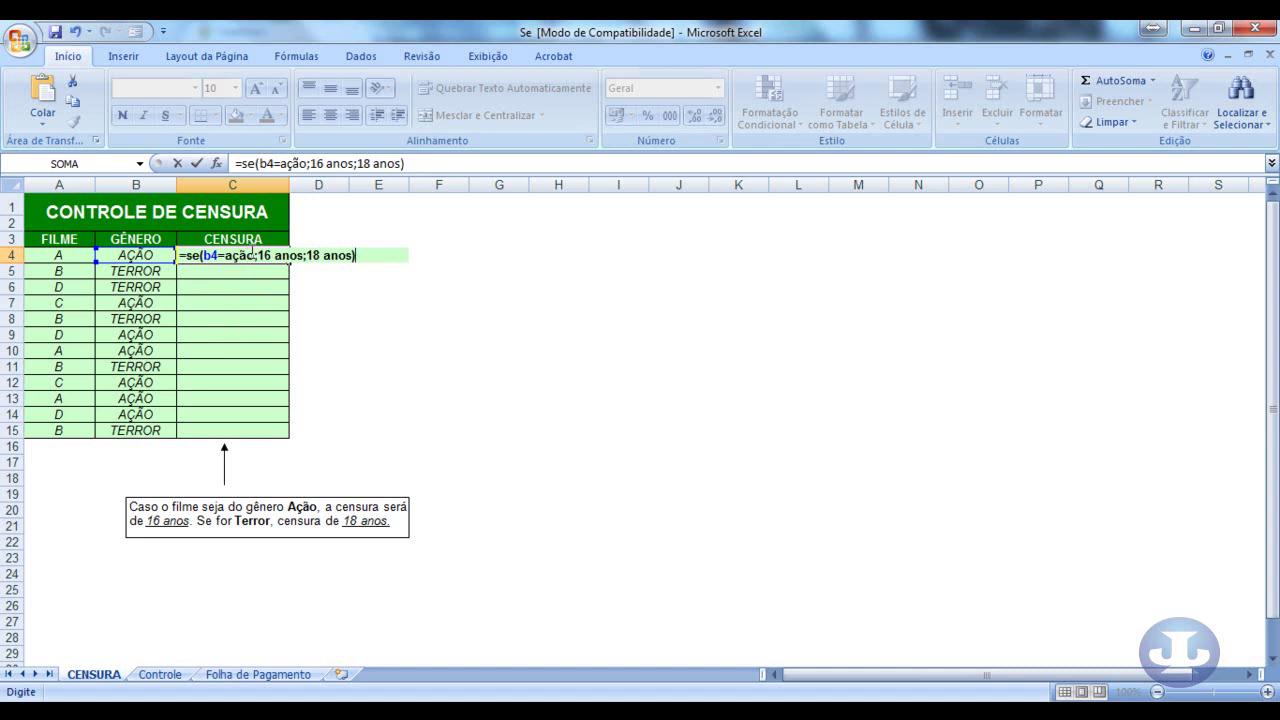
Step: Enclose the word ação in quotation marks in the logical test of the C4 formula
click(253, 255)
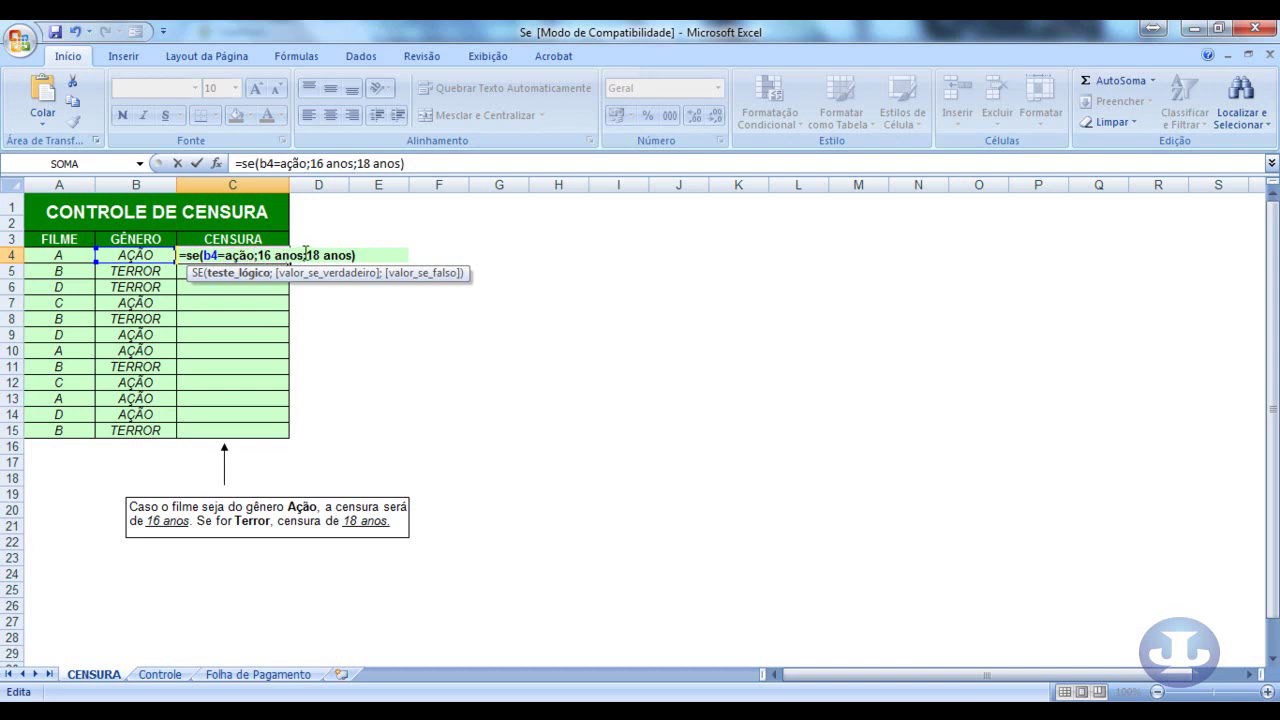
click(255, 256)
text("ação)
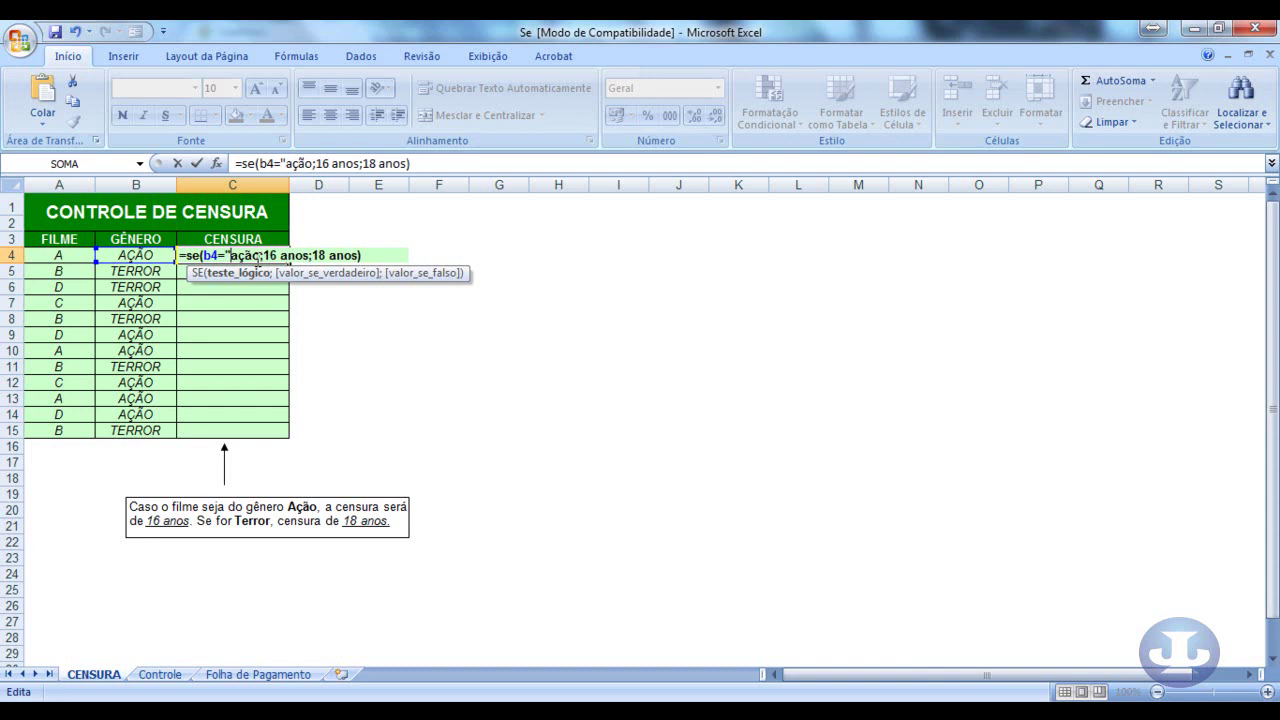
text(")
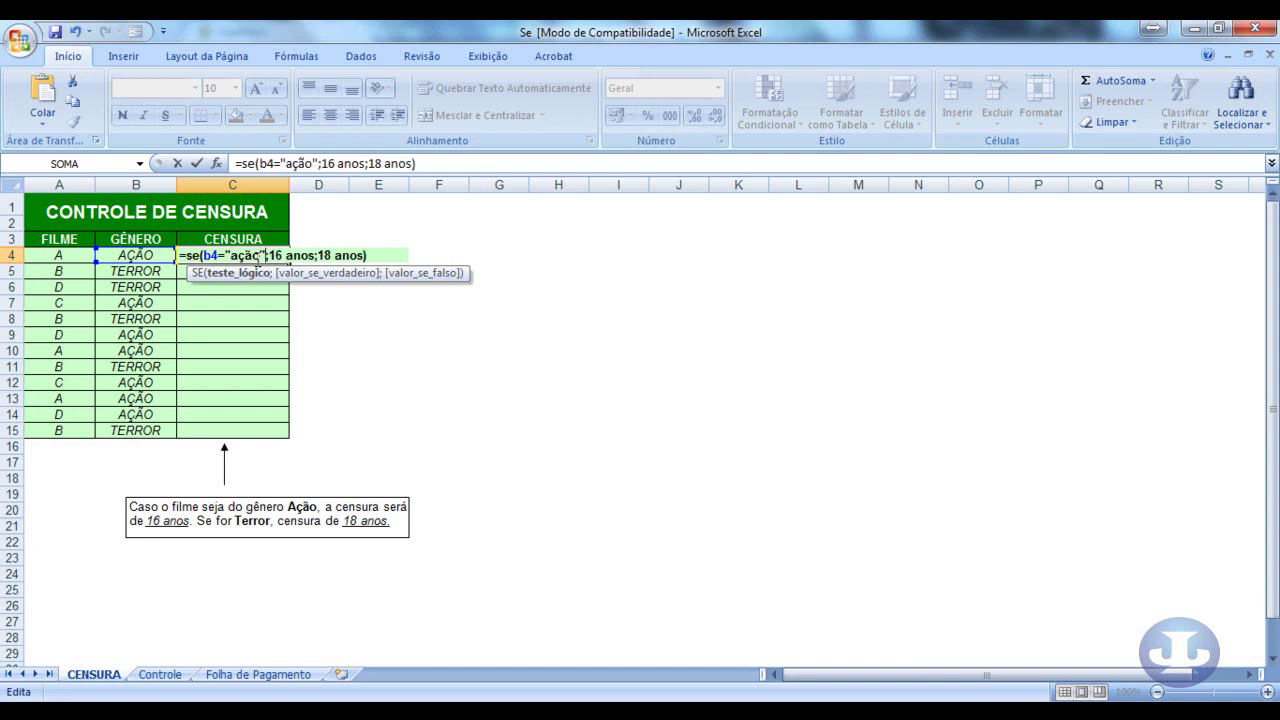
key(Right)
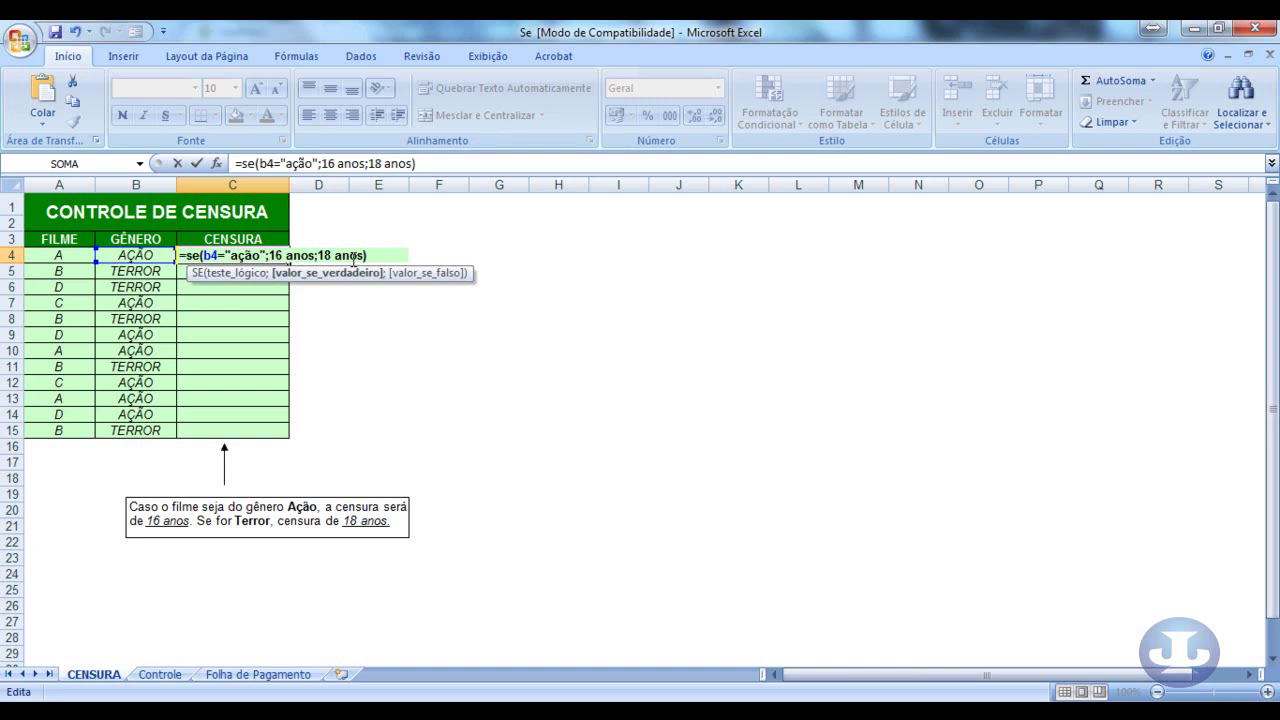
Step: Enclose 16 anos and 18 anos in quotation marks in the C4 formula and commit it
text(")
key(Right)
key(Right)
key(Right)
key(Right)
key(Right)
key(Right)
key(Right)
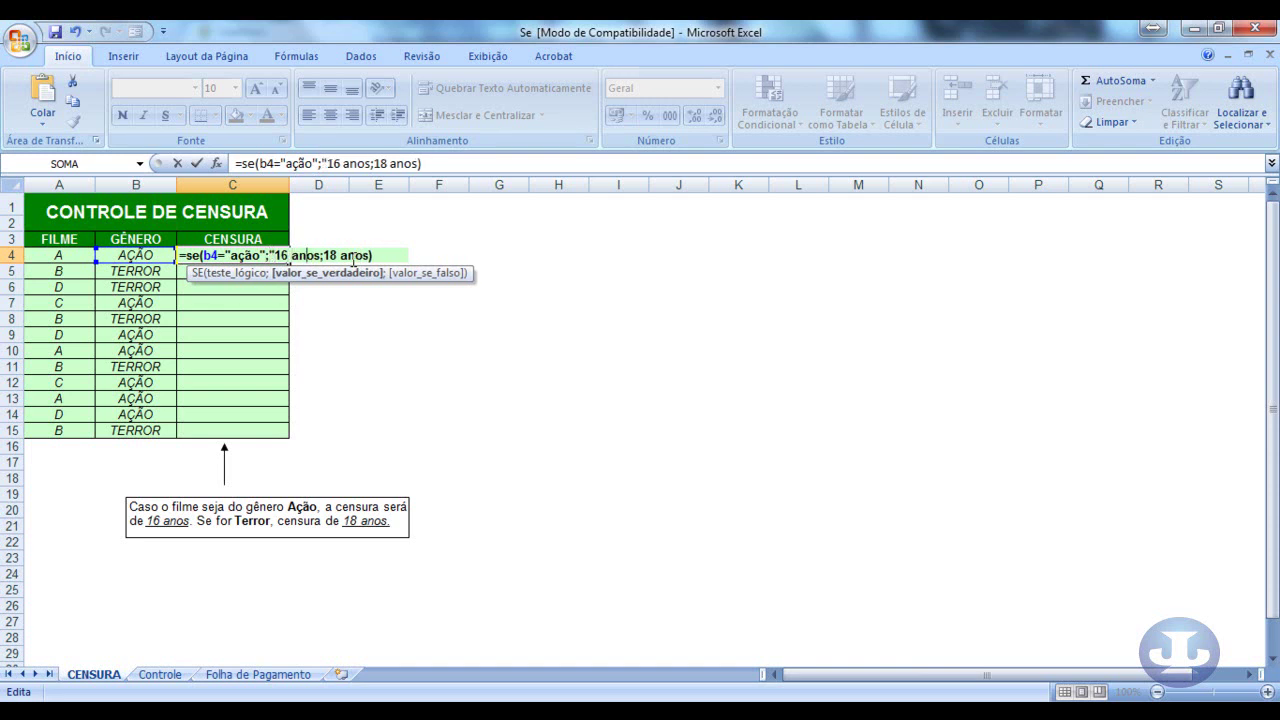
text(")
key(Right)
text(")
key(Right)
key(Right)
key(Right)
key(Right)
key(Right)
key(Right)
text(")
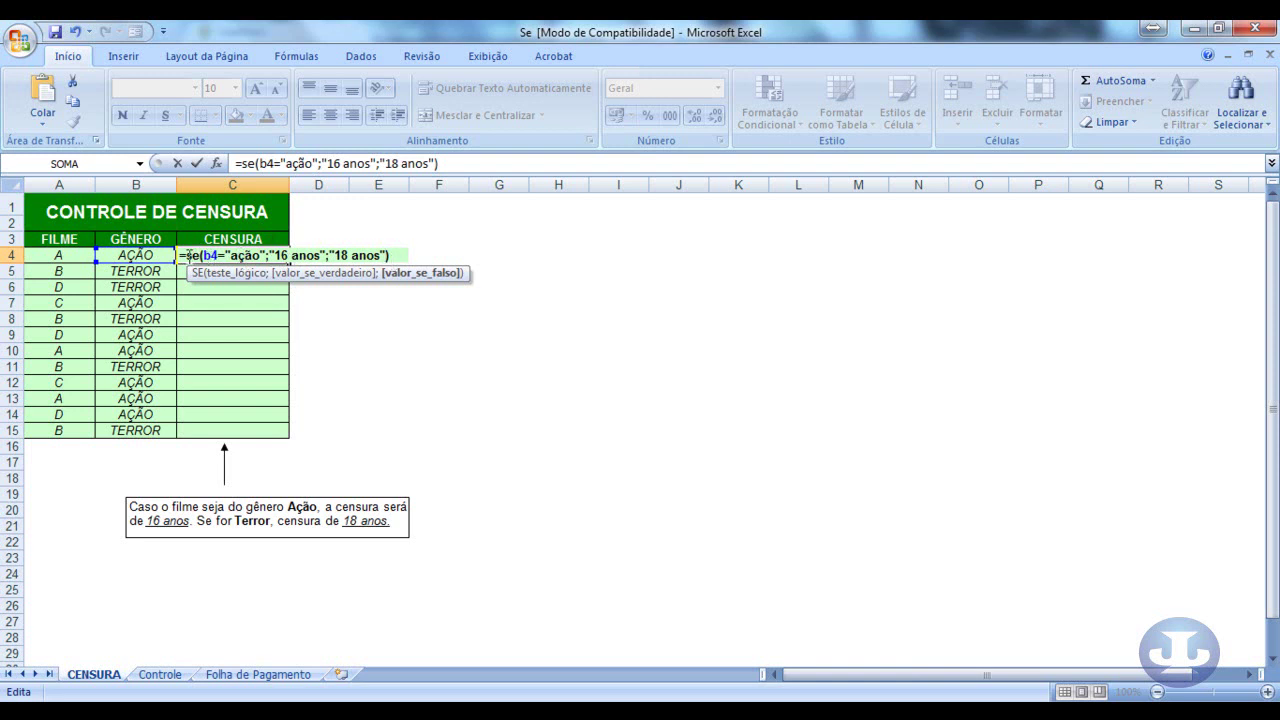
click(401, 257)
key(Return)
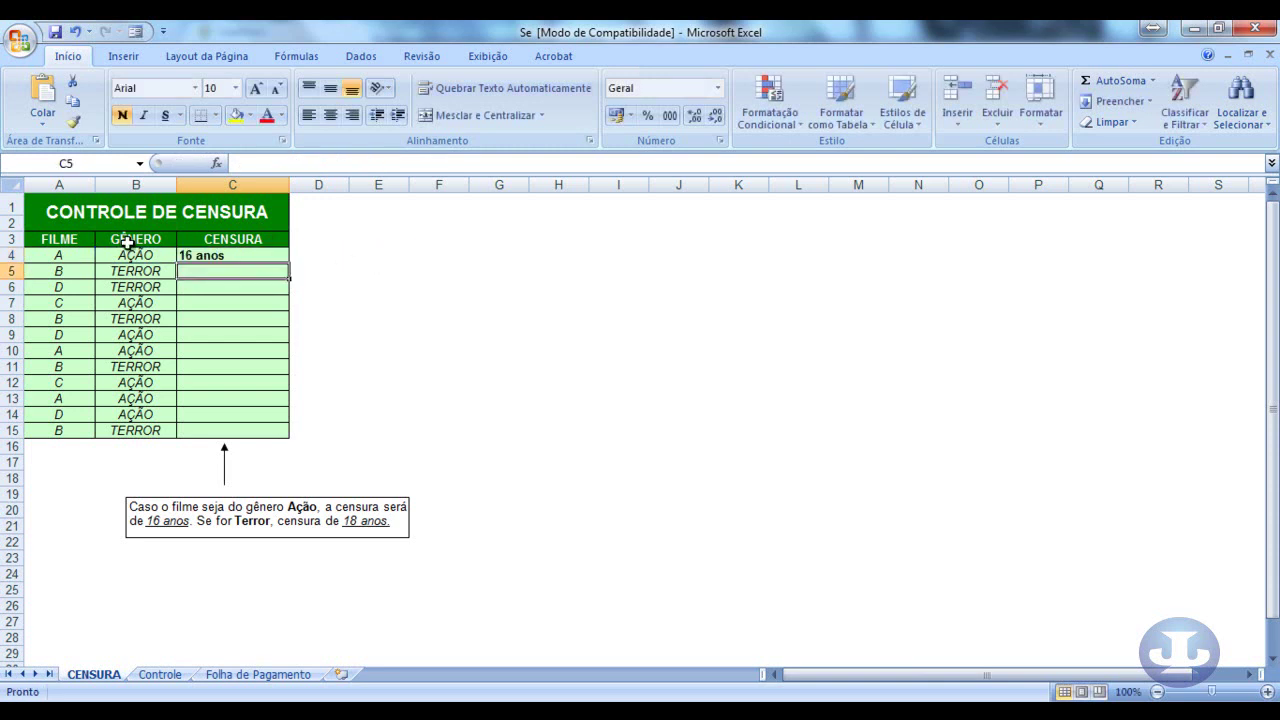
Step: Copy the C4 formula down the CENSURA column to C15 and check the results against the genres
click(191, 259)
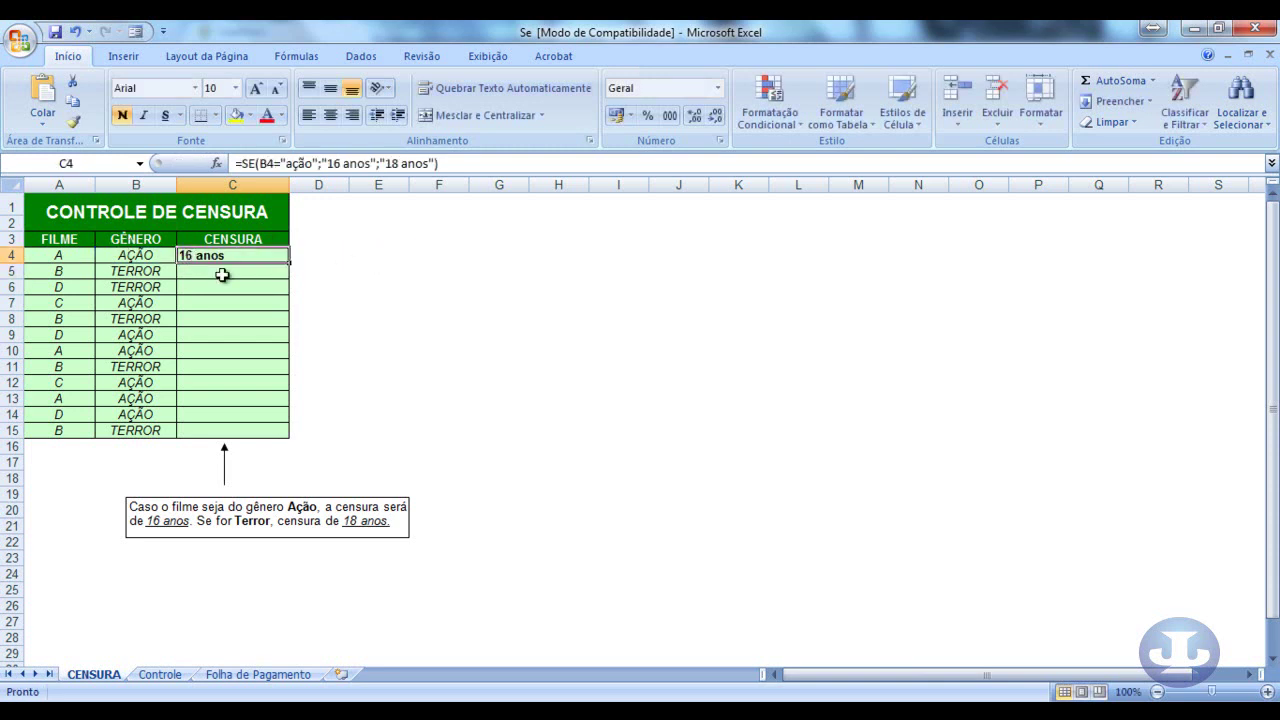
click(138, 256)
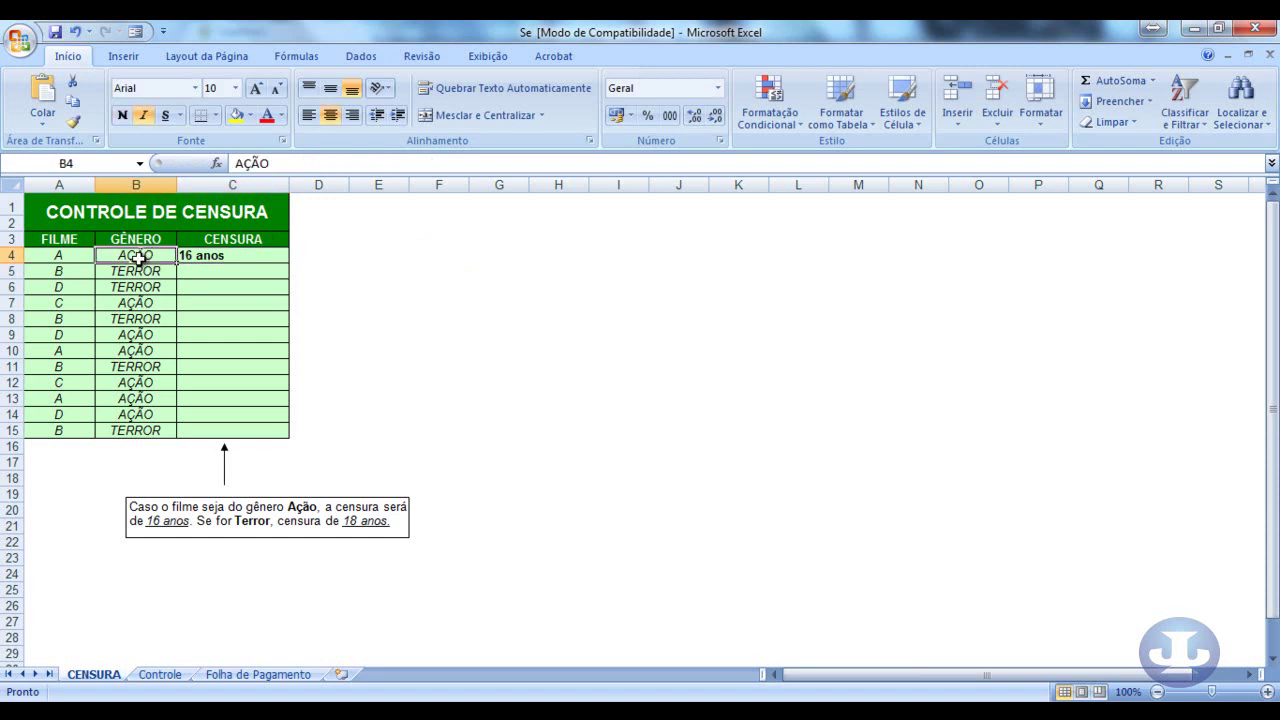
click(213, 257)
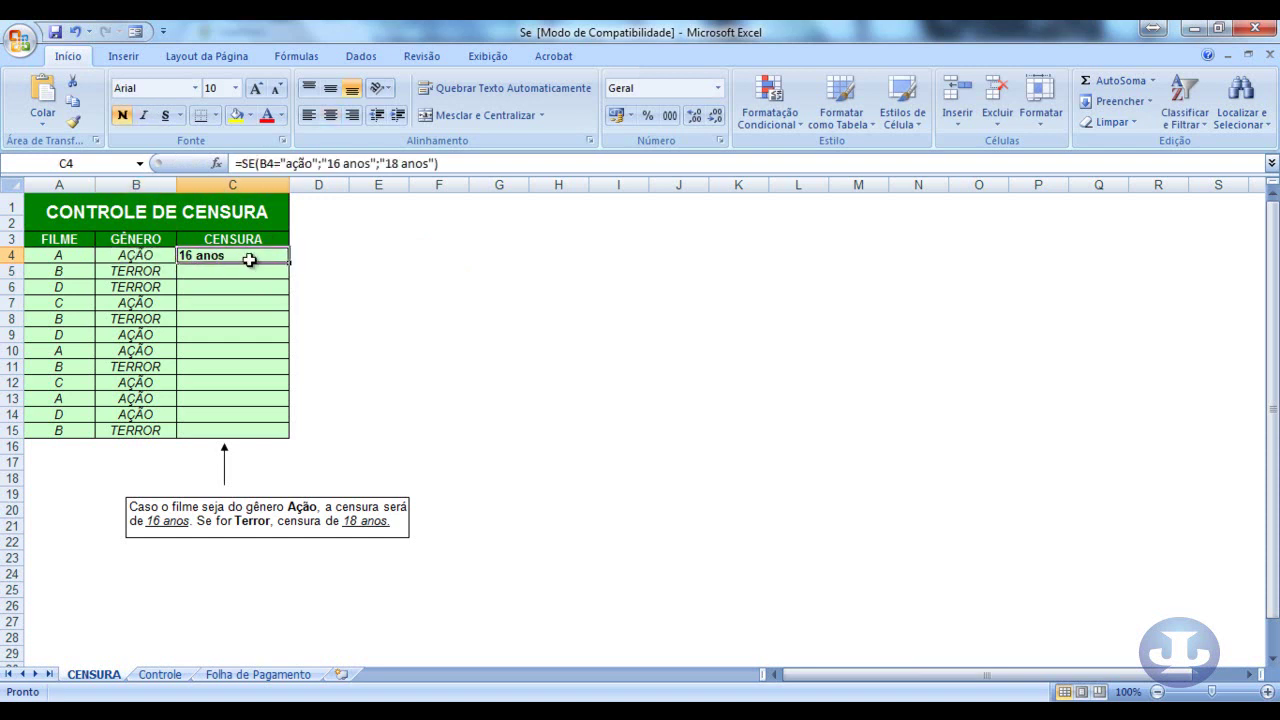
drag(289, 264, 286, 437)
click(240, 338)
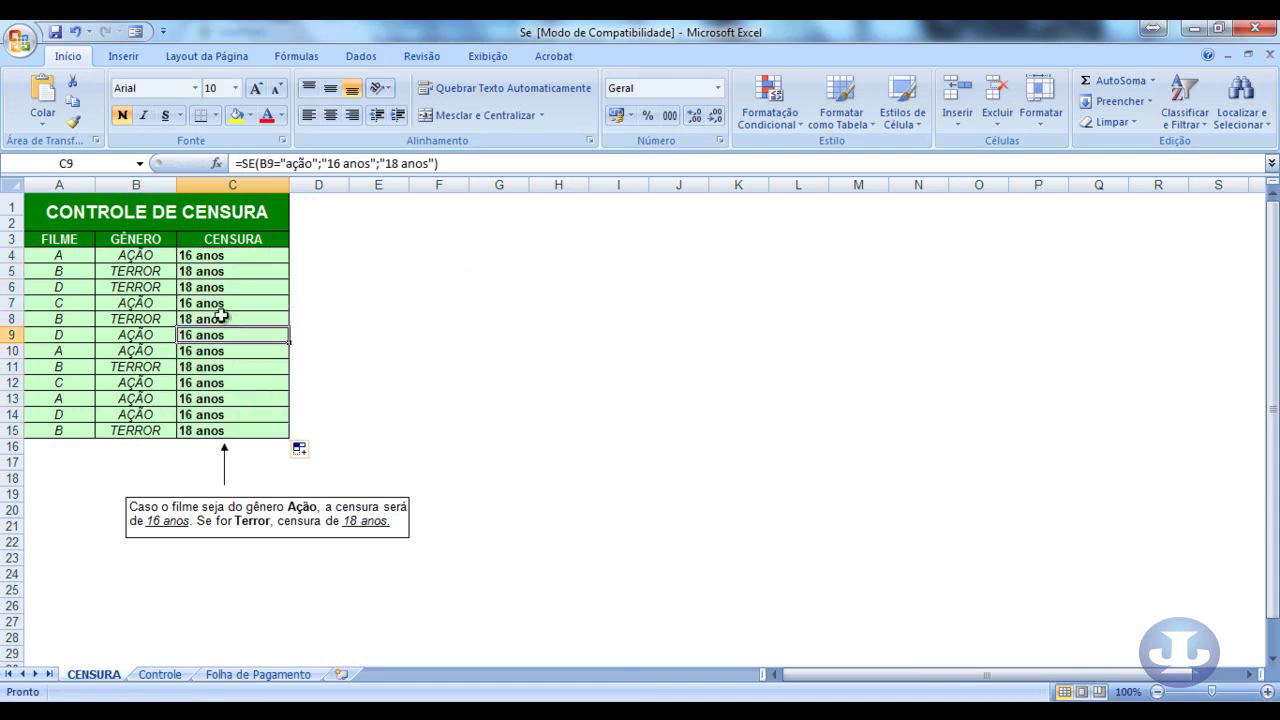
click(205, 275)
click(168, 274)
click(183, 271)
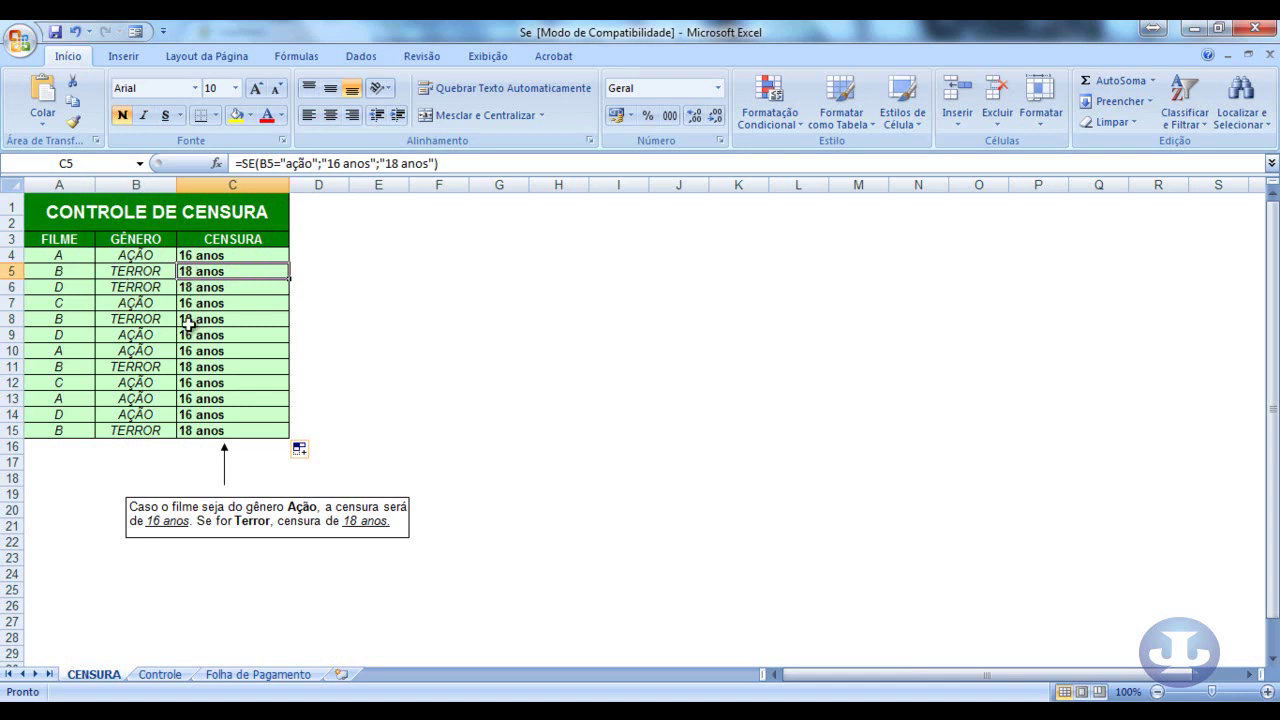
click(143, 432)
click(362, 400)
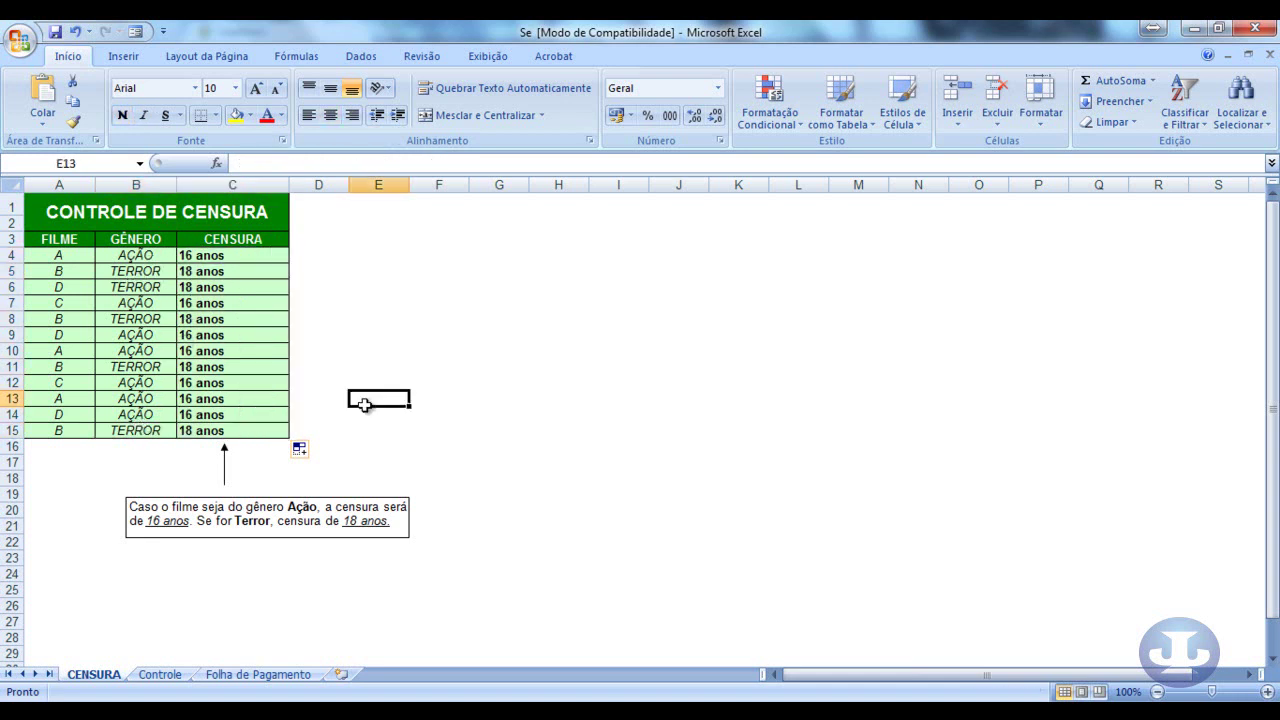
Step: On the Controle sheet, begin a SE formula in C4 that tests whether the age in B4 is >=50
click(160, 675)
click(128, 567)
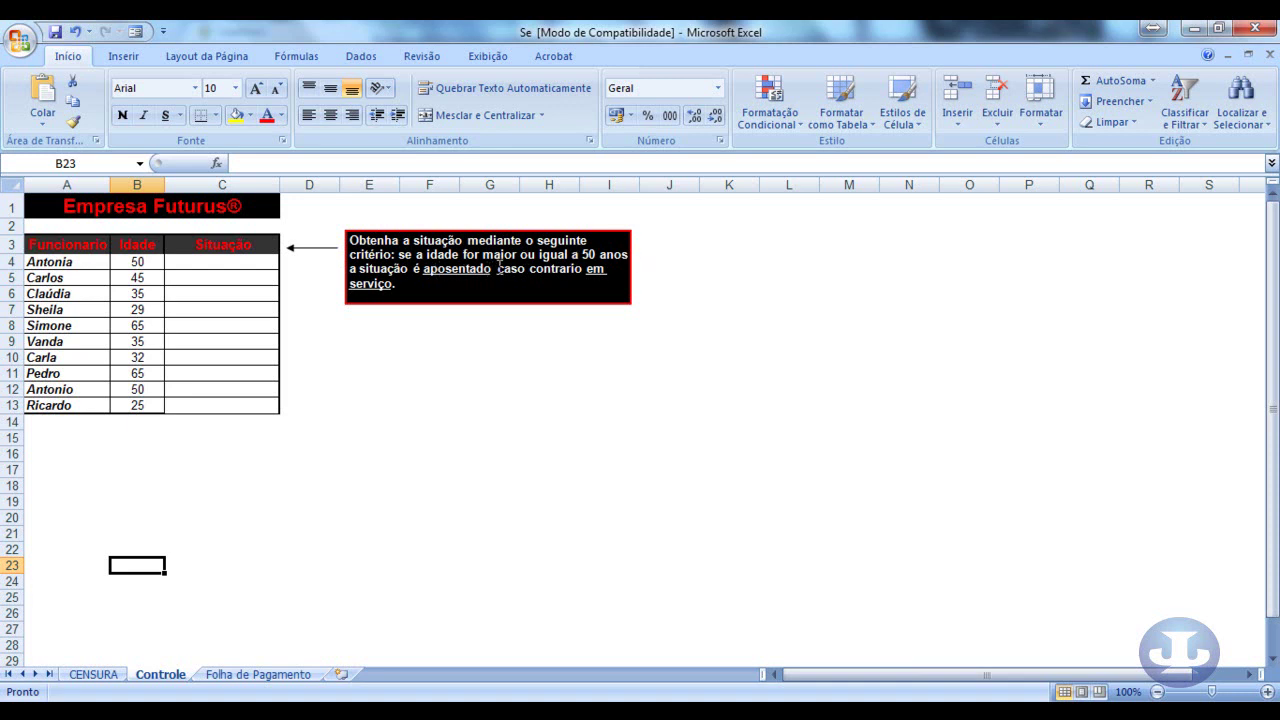
click(186, 258)
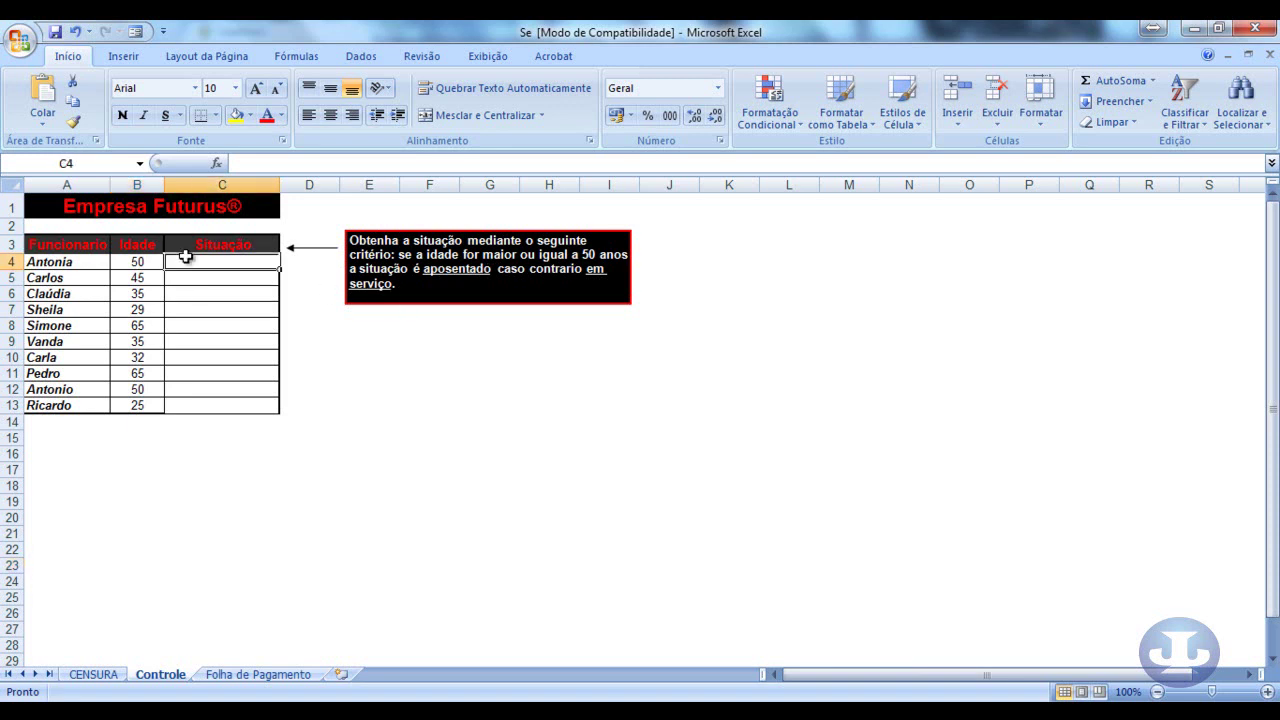
click(133, 262)
click(222, 262)
text(=se()
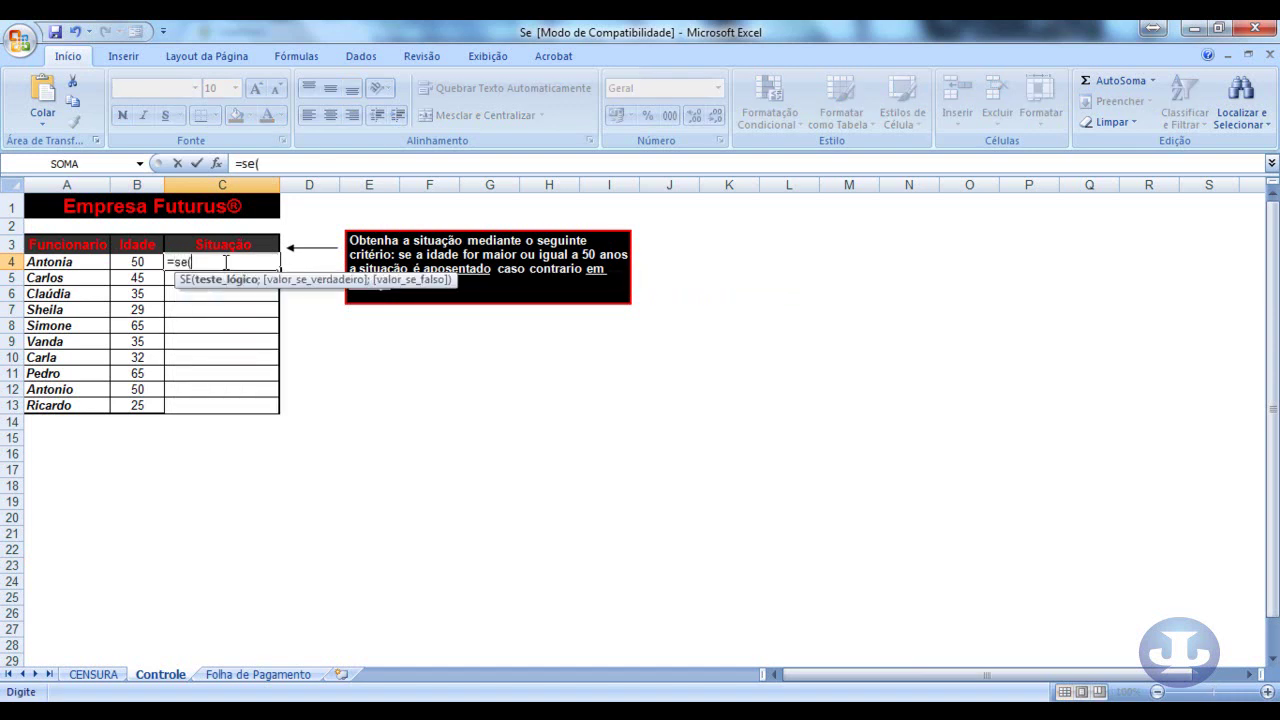
click(127, 262)
text(>=50)
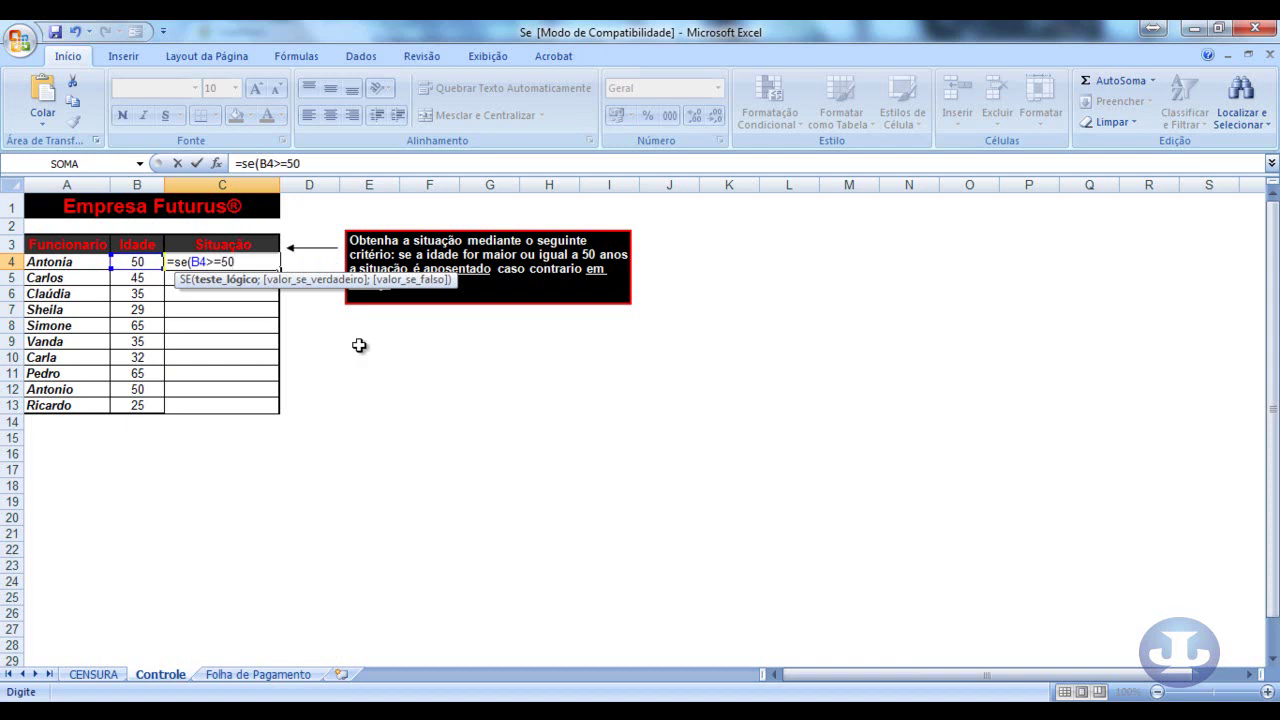
Step: Complete the C4 formula with "aposentado" as the true value and "em serviço" as the false value, and commit it
text(;)
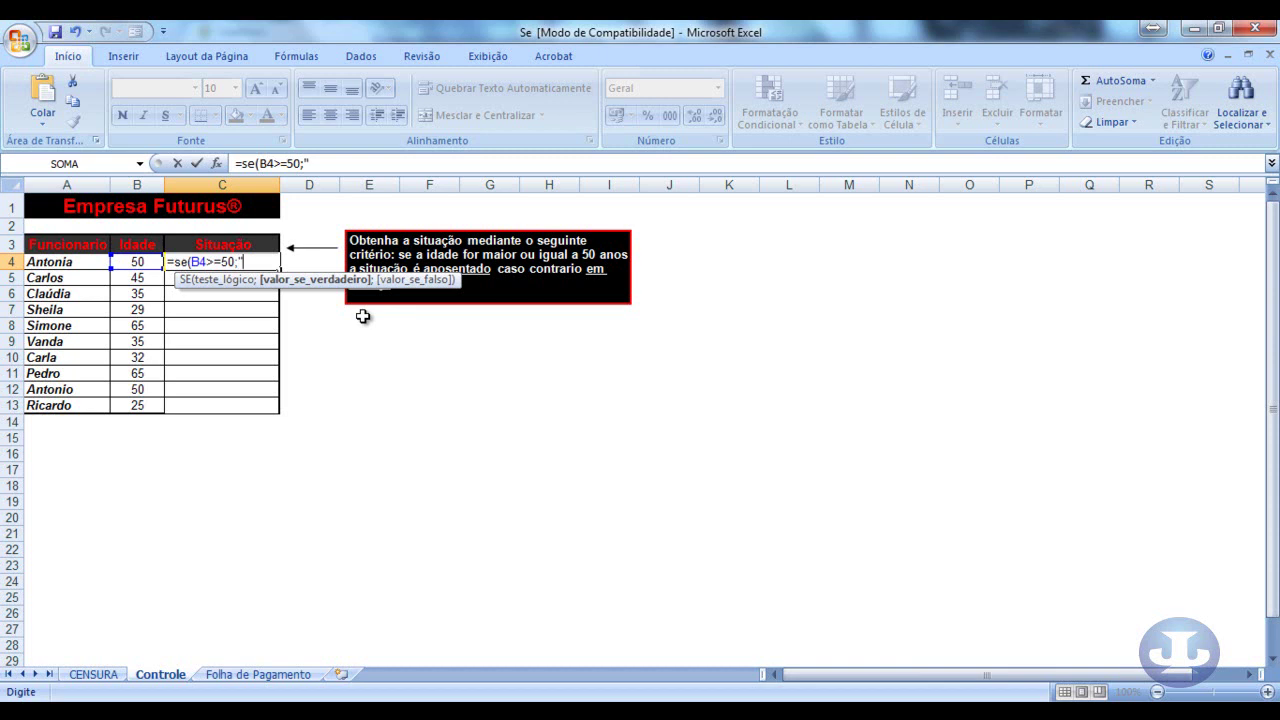
text(aposentado)
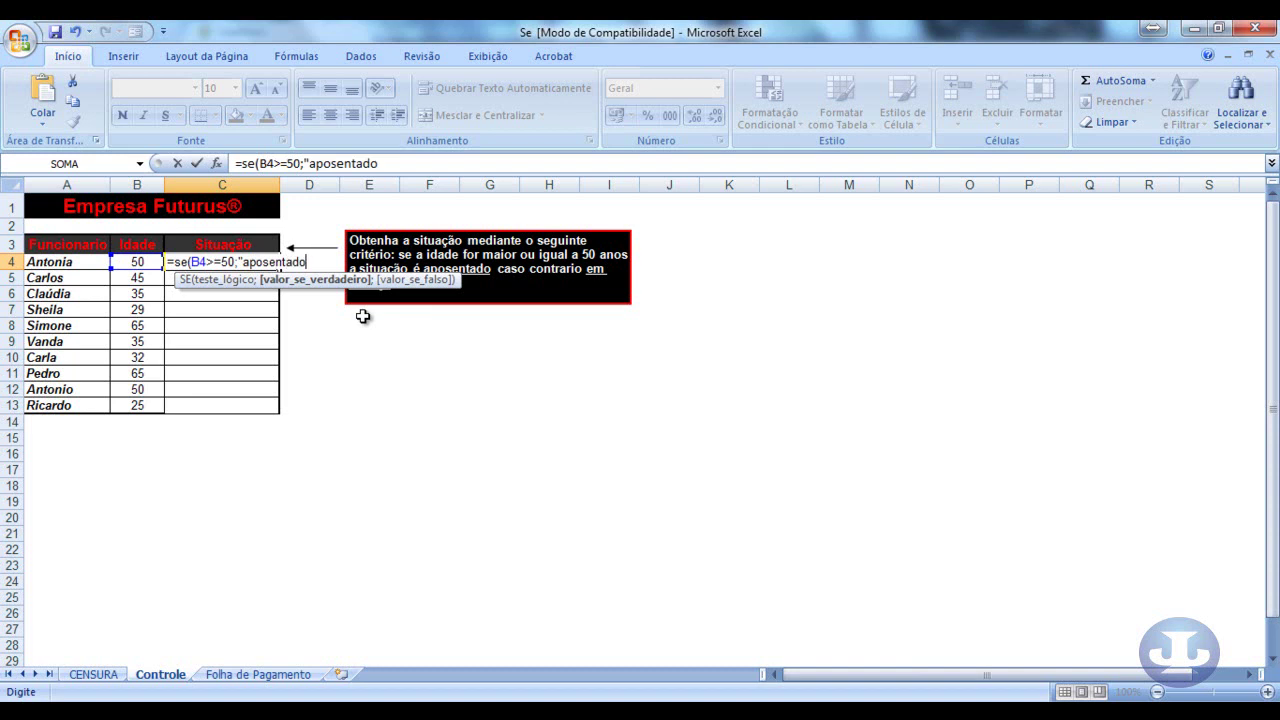
text(;)
text(;)
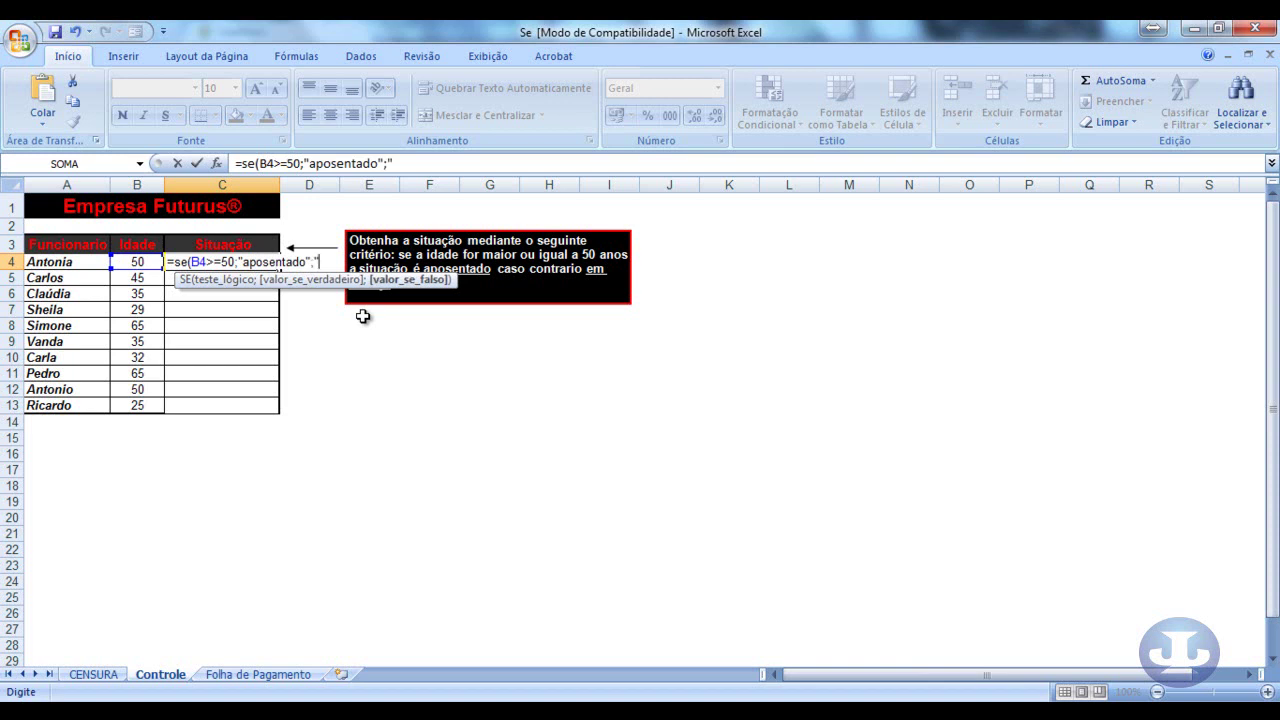
text("em serviço)
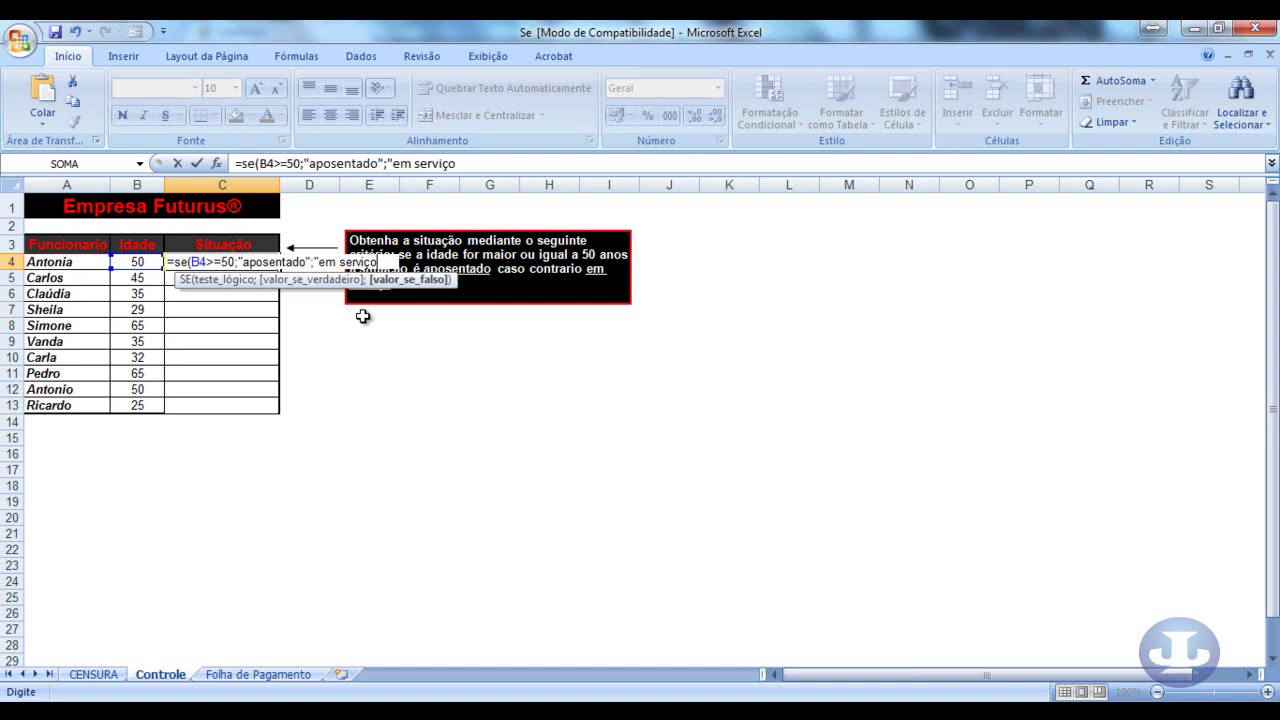
text("))
key(Return)
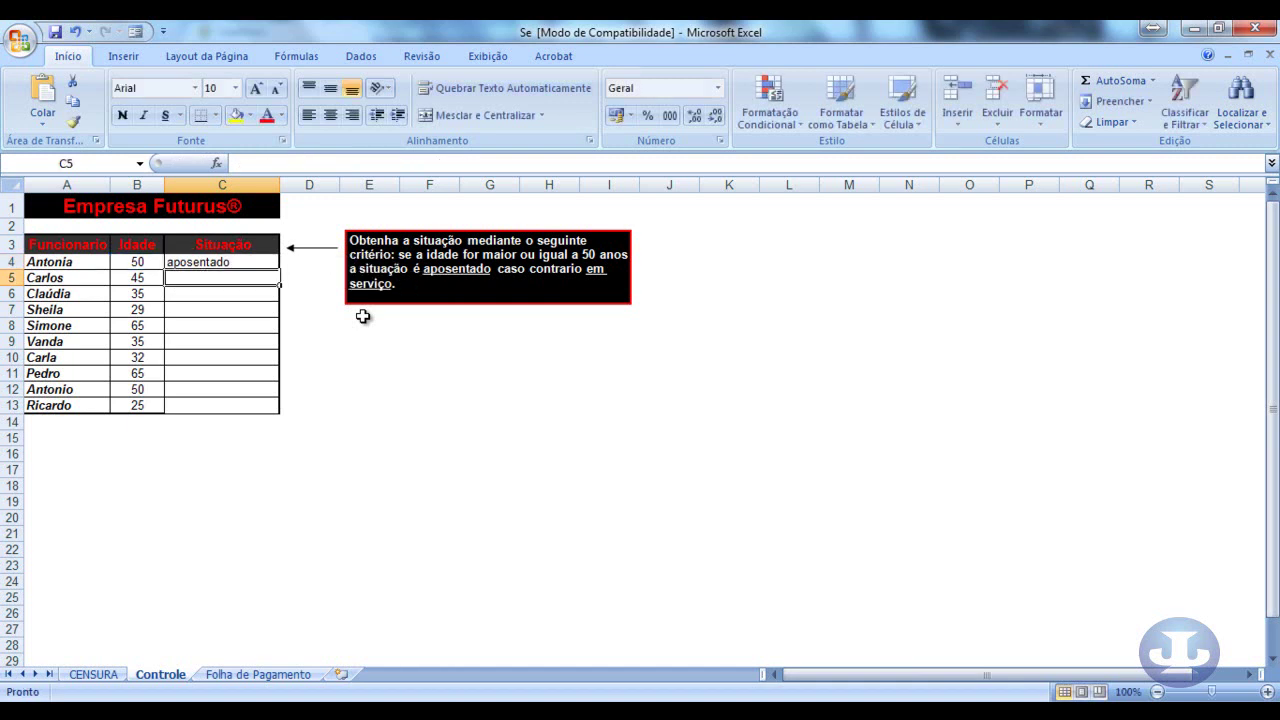
Step: Check the C4 formula against the ages and copy it down the Situação column to C13
click(136, 262)
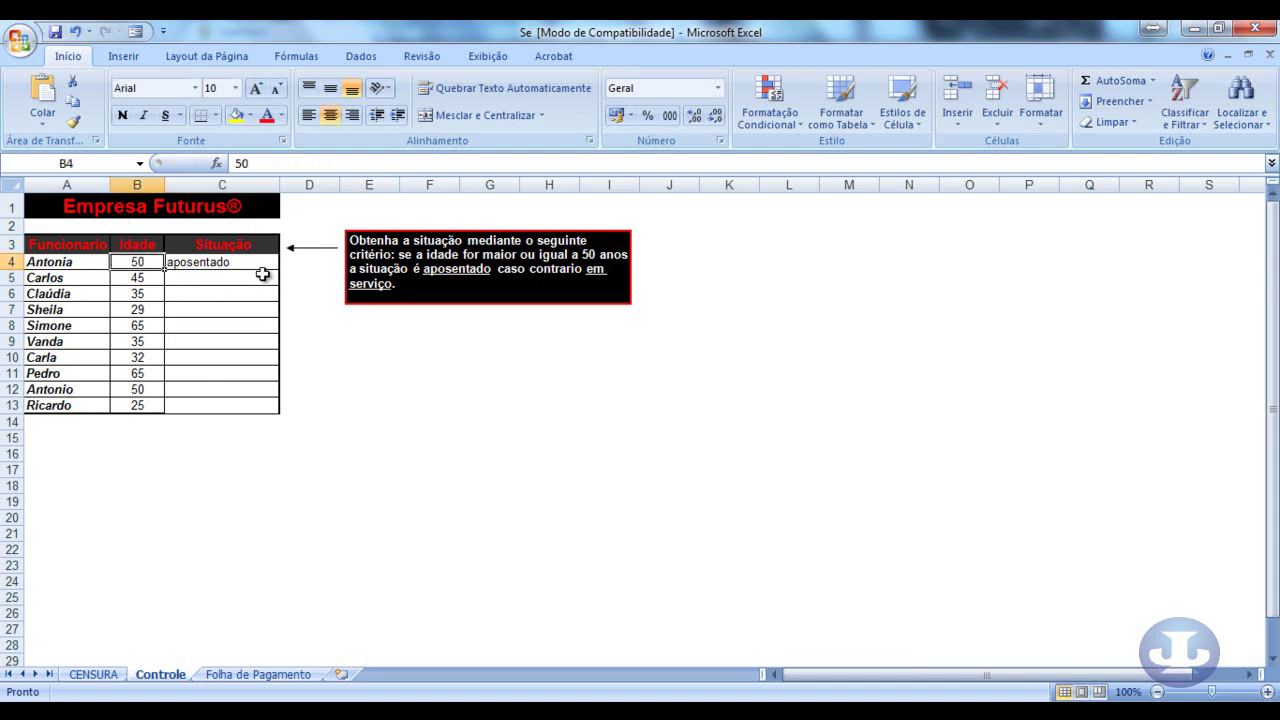
click(191, 266)
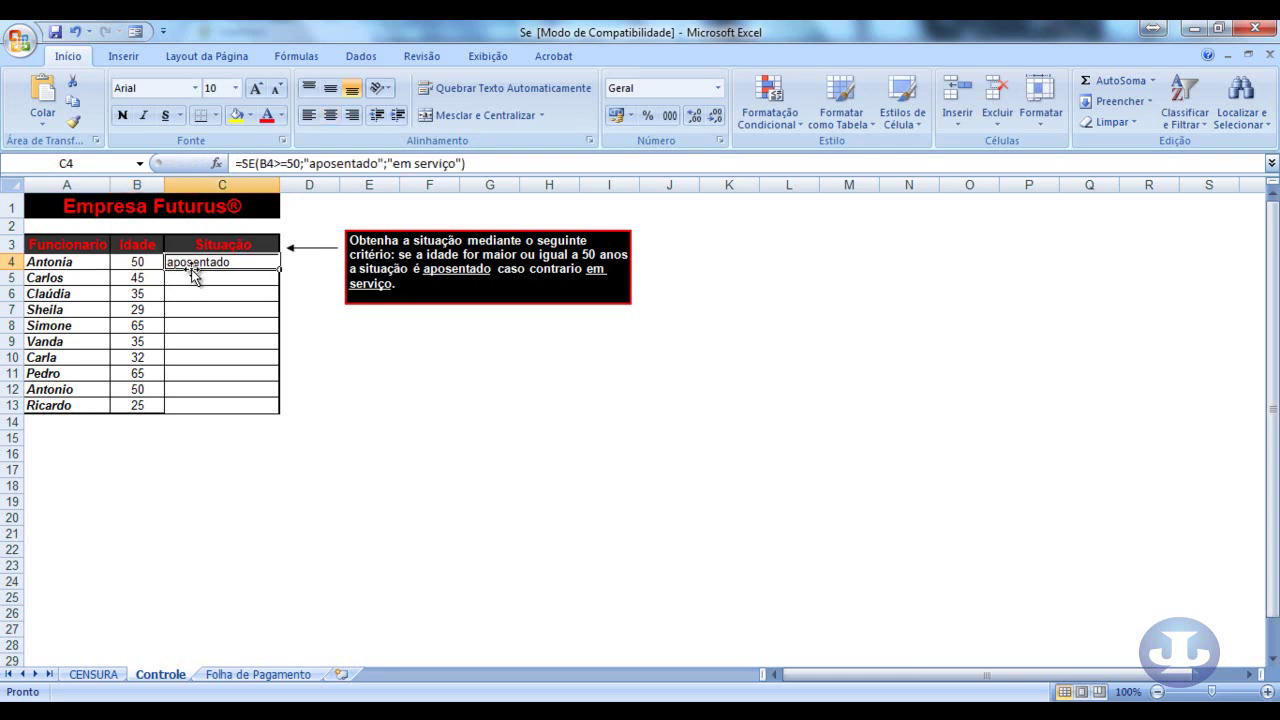
click(130, 282)
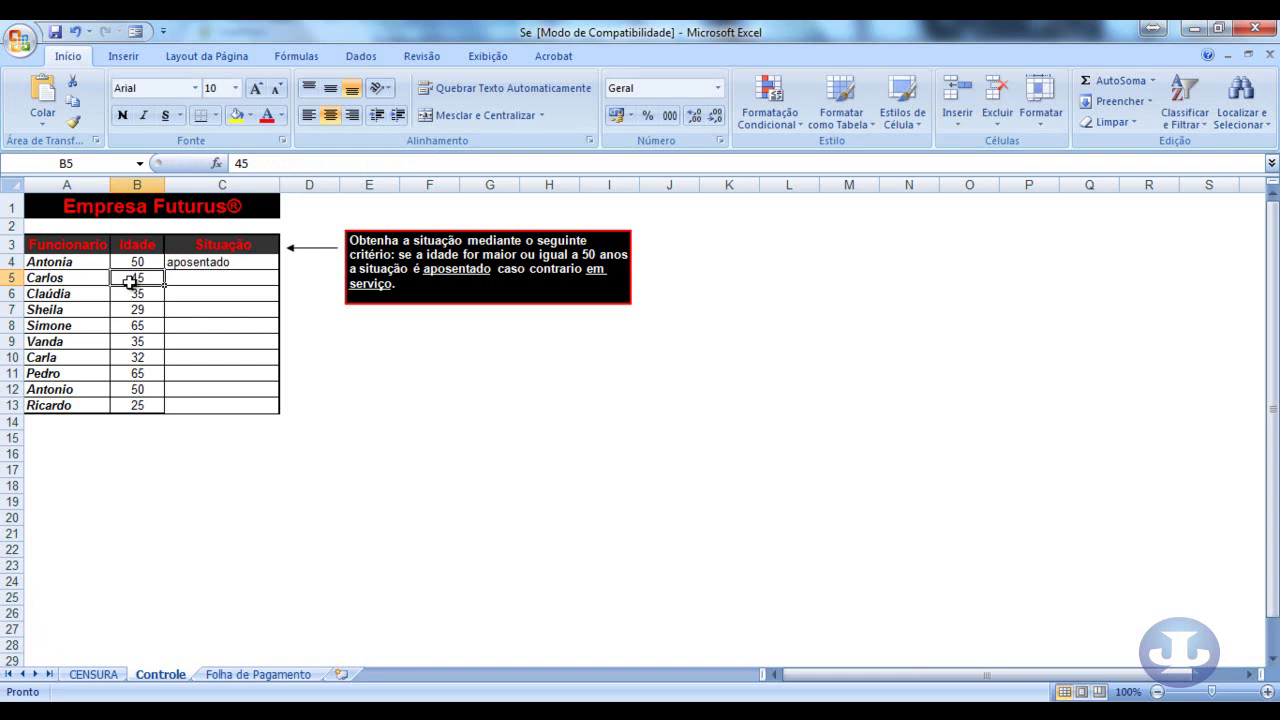
click(210, 265)
drag(281, 269, 284, 412)
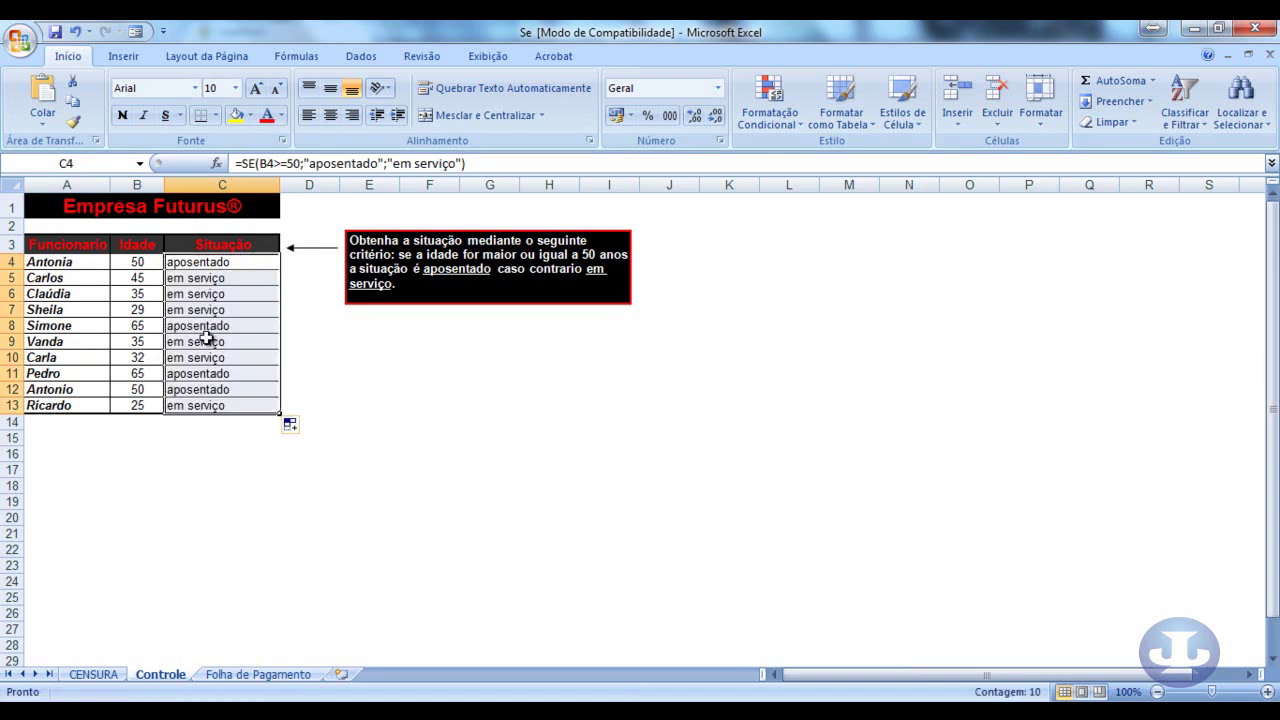
Step: Check the Situação results on the Controle sheet against the employees' ages in column B
click(142, 279)
click(137, 294)
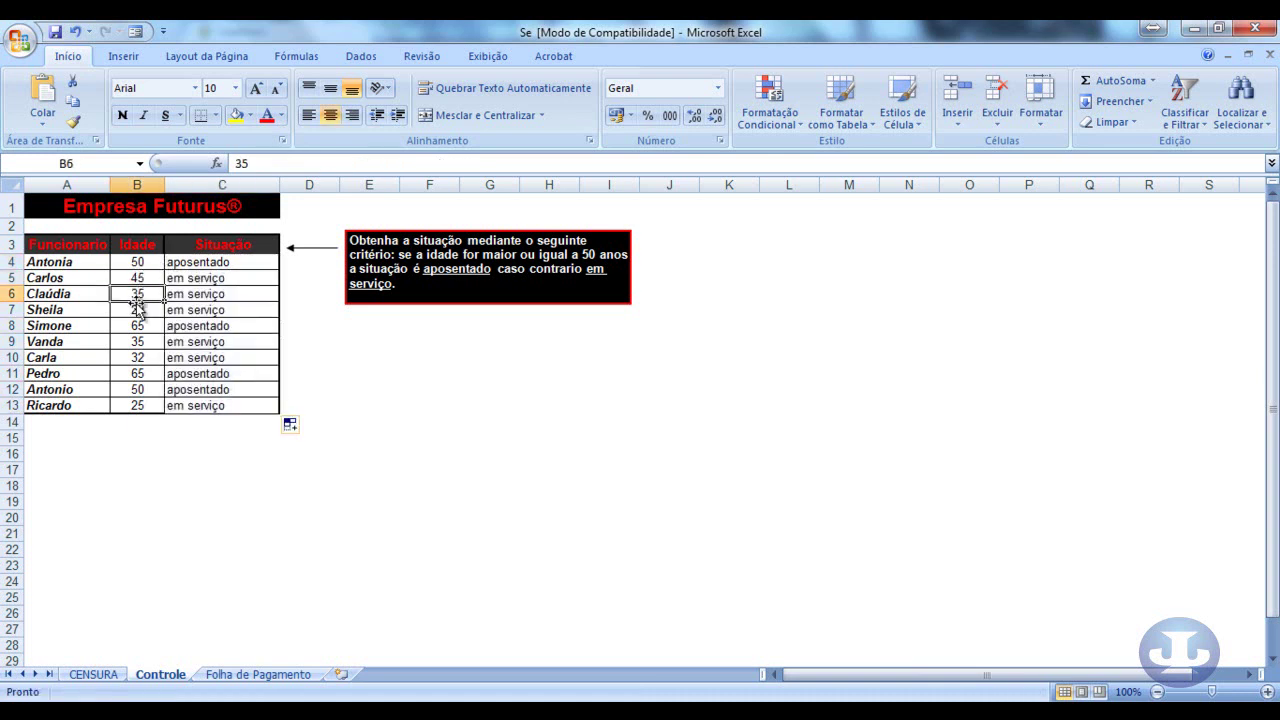
click(140, 309)
click(145, 328)
click(205, 328)
click(176, 452)
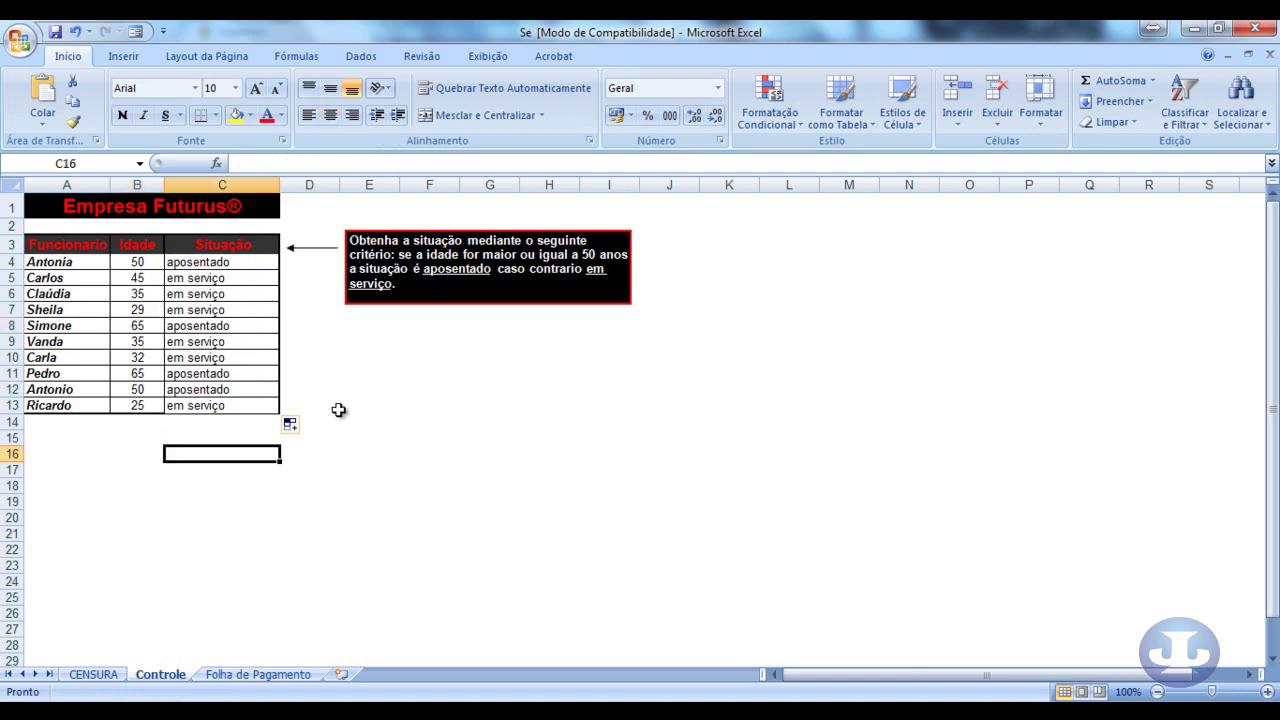
Step: Review the logical test, true value and false value of the C4 formula behind the Situação column
drag(233, 264, 222, 409)
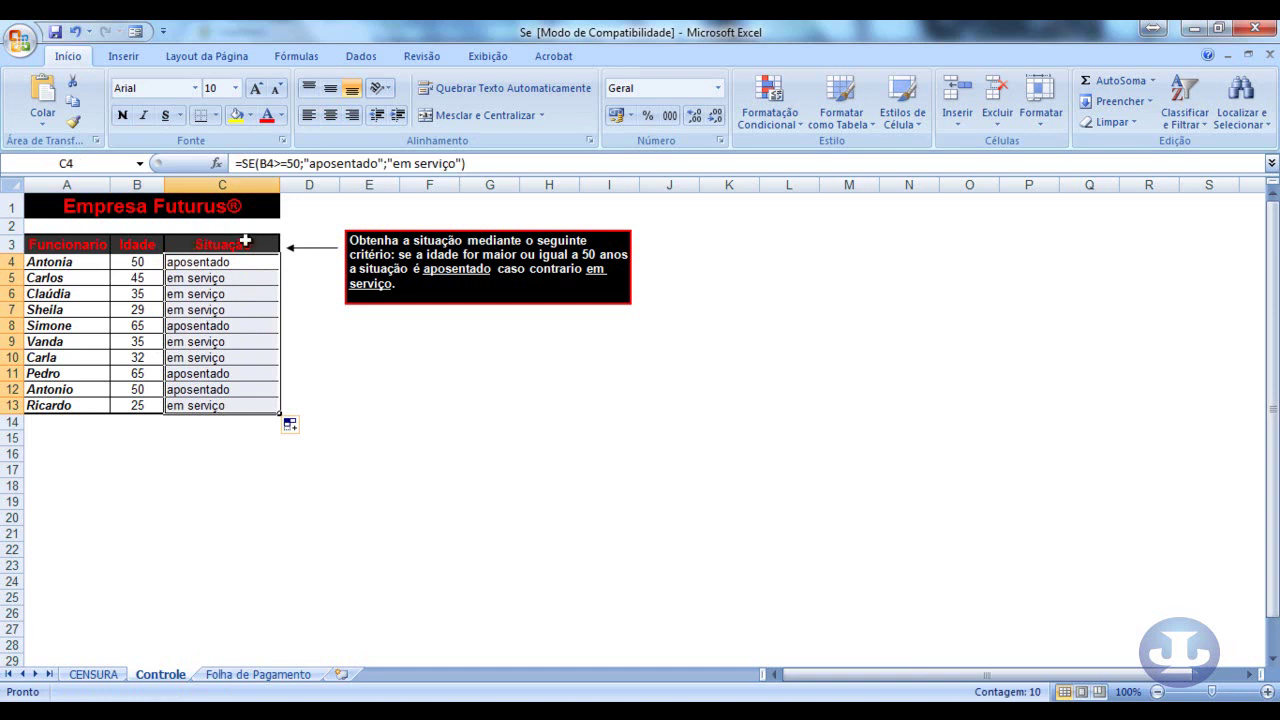
click(300, 163)
drag(300, 163, 275, 167)
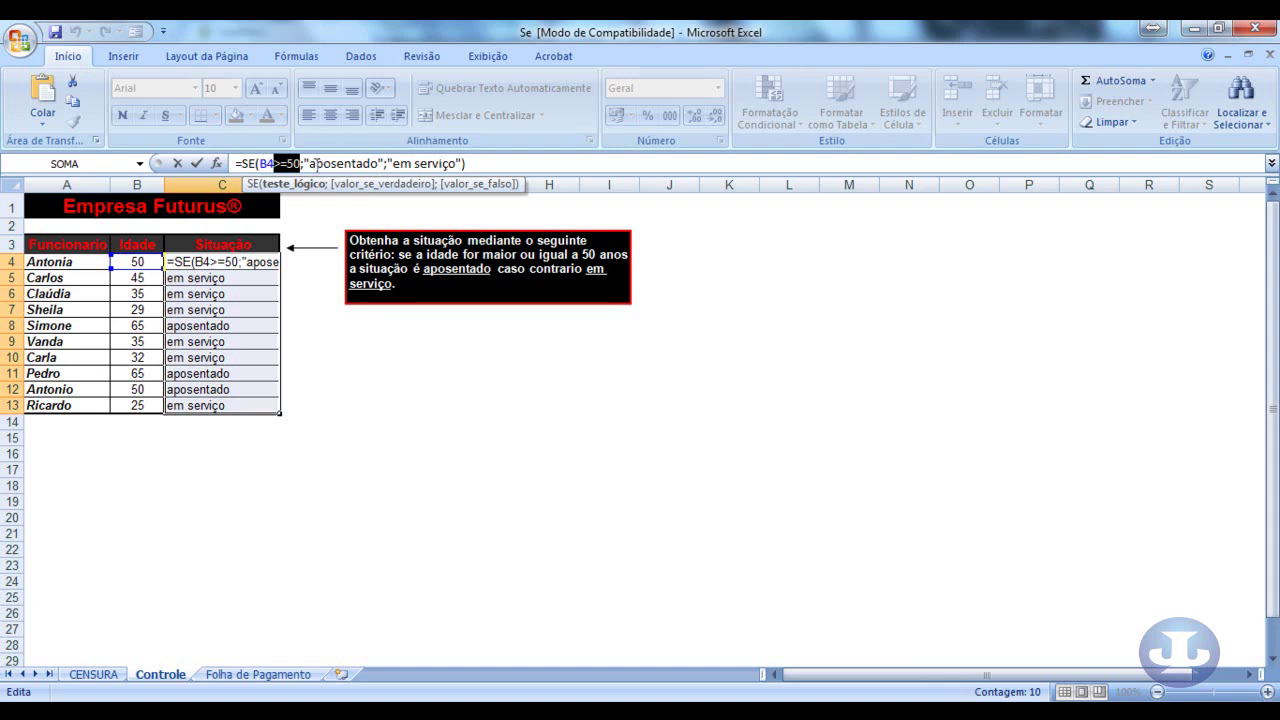
drag(309, 163, 452, 163)
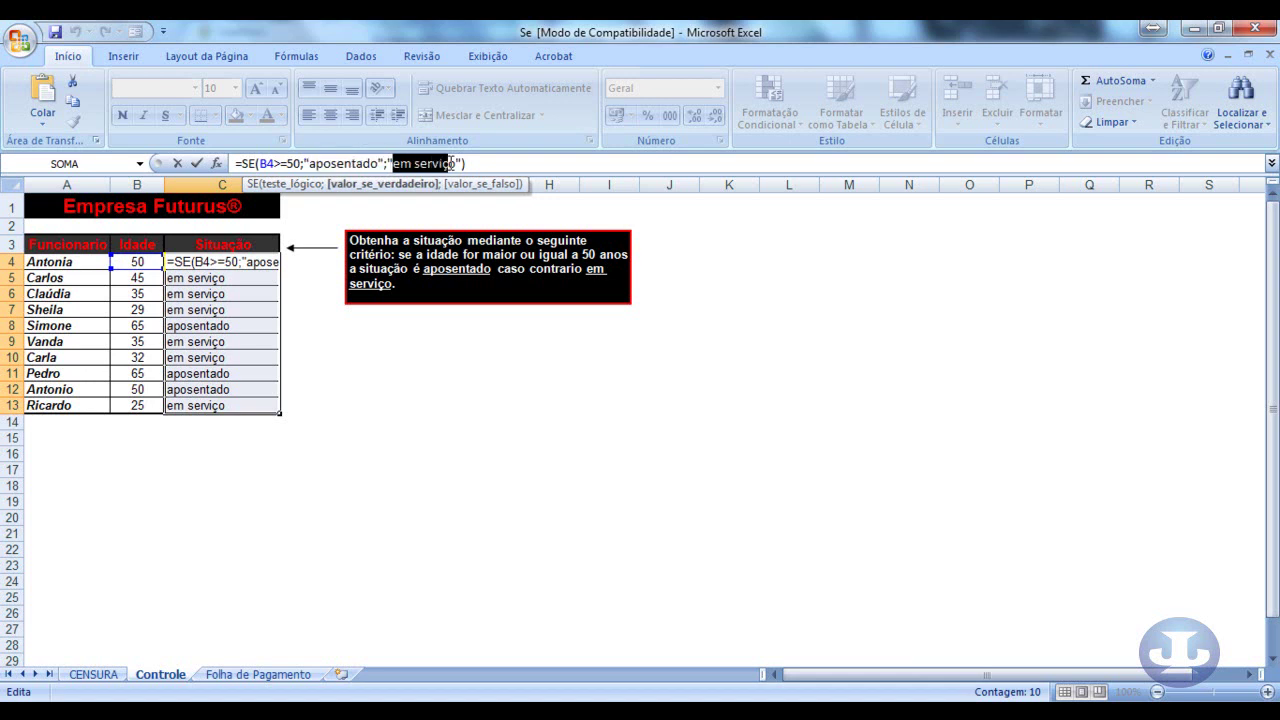
click(499, 163)
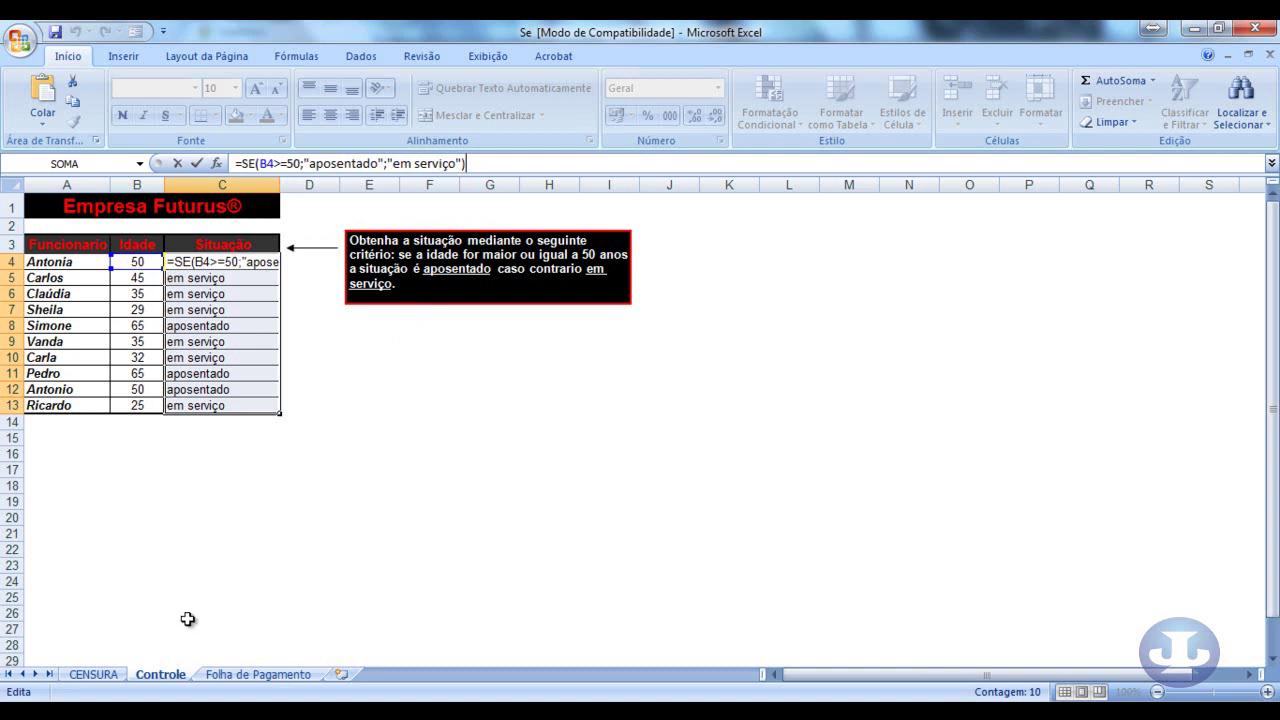
Step: Open the Folha de Pagamento sheet and read the bonus rule for contratado and estagiario employees against the GRATIFICAÇÃO column
click(214, 677)
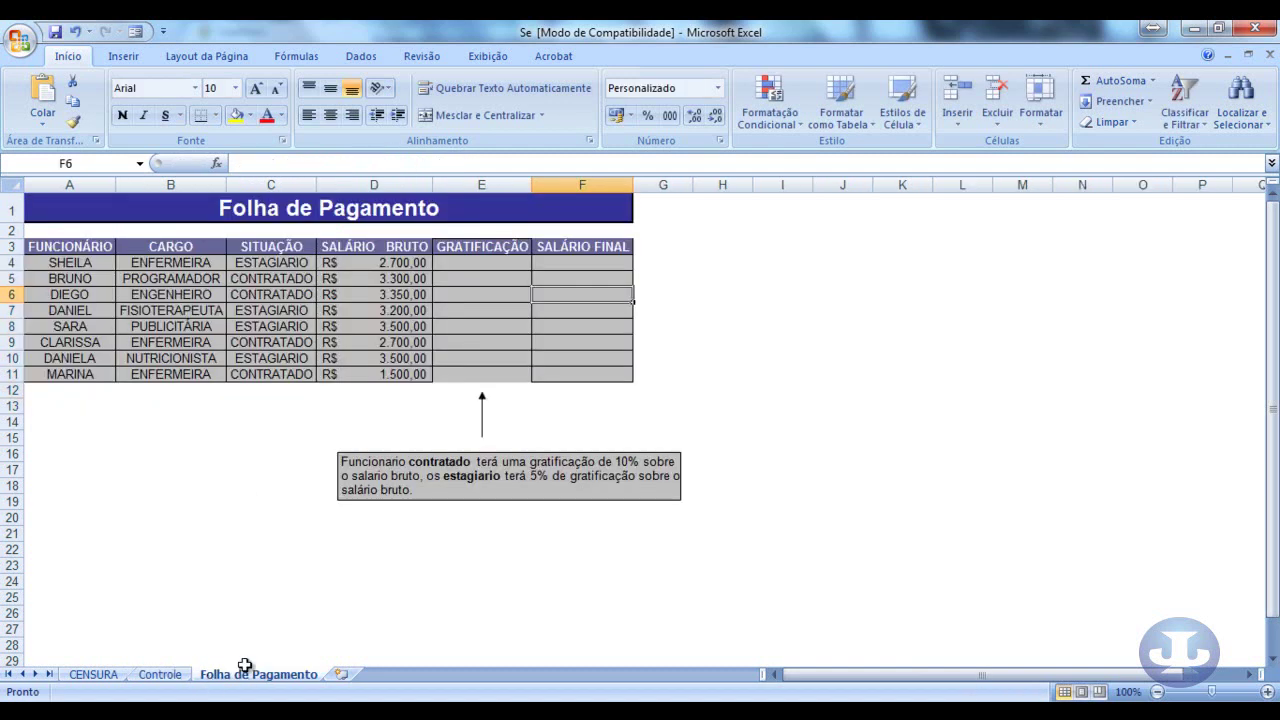
click(398, 597)
click(427, 478)
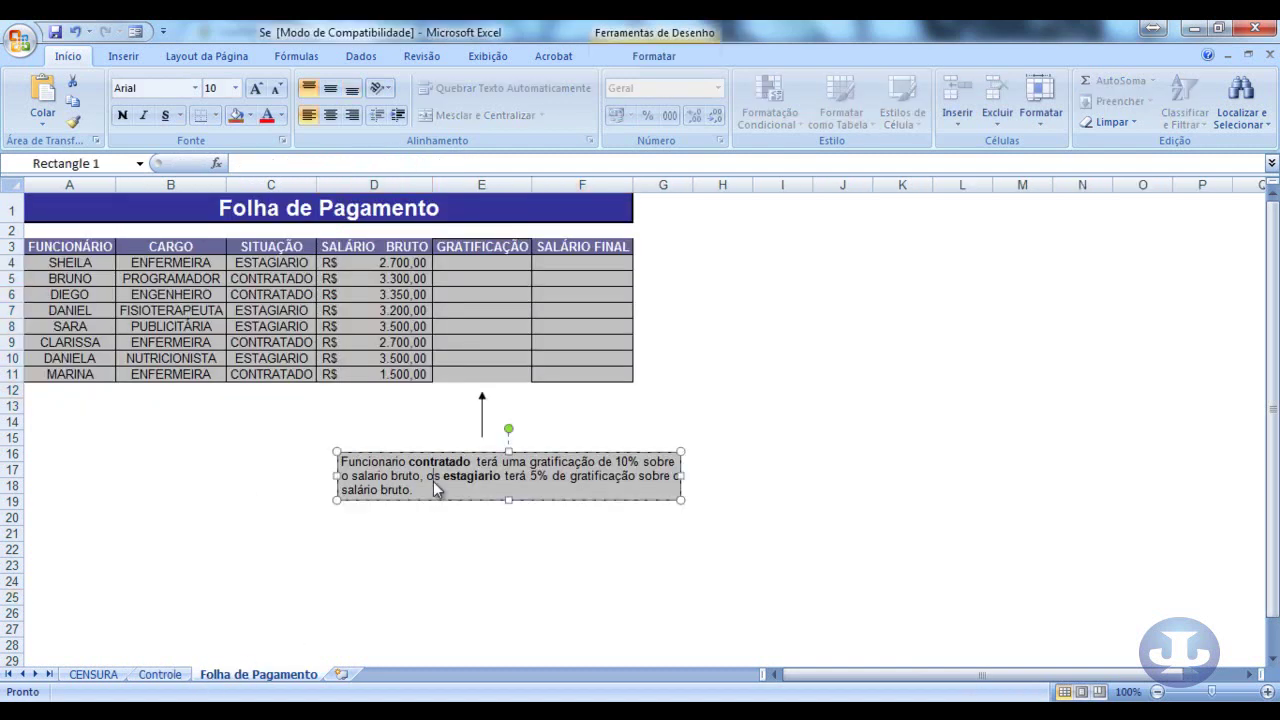
click(464, 263)
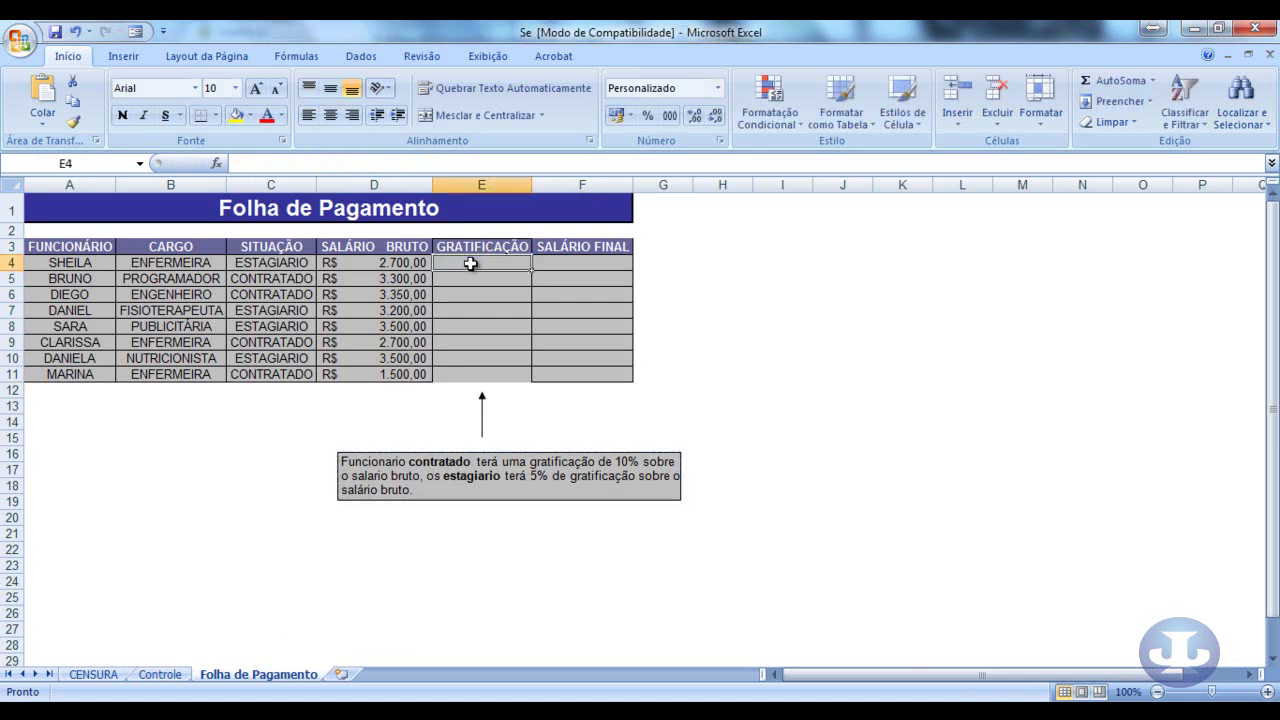
click(473, 373)
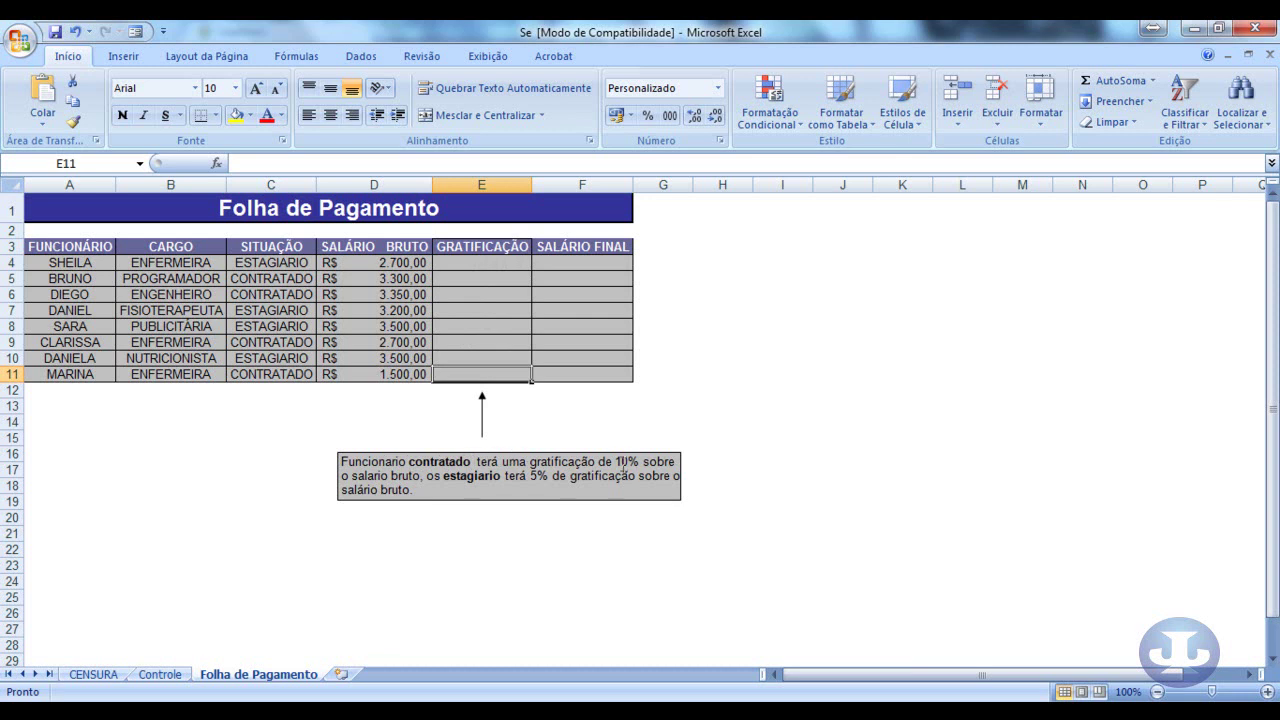
click(420, 476)
text(,)
click(405, 492)
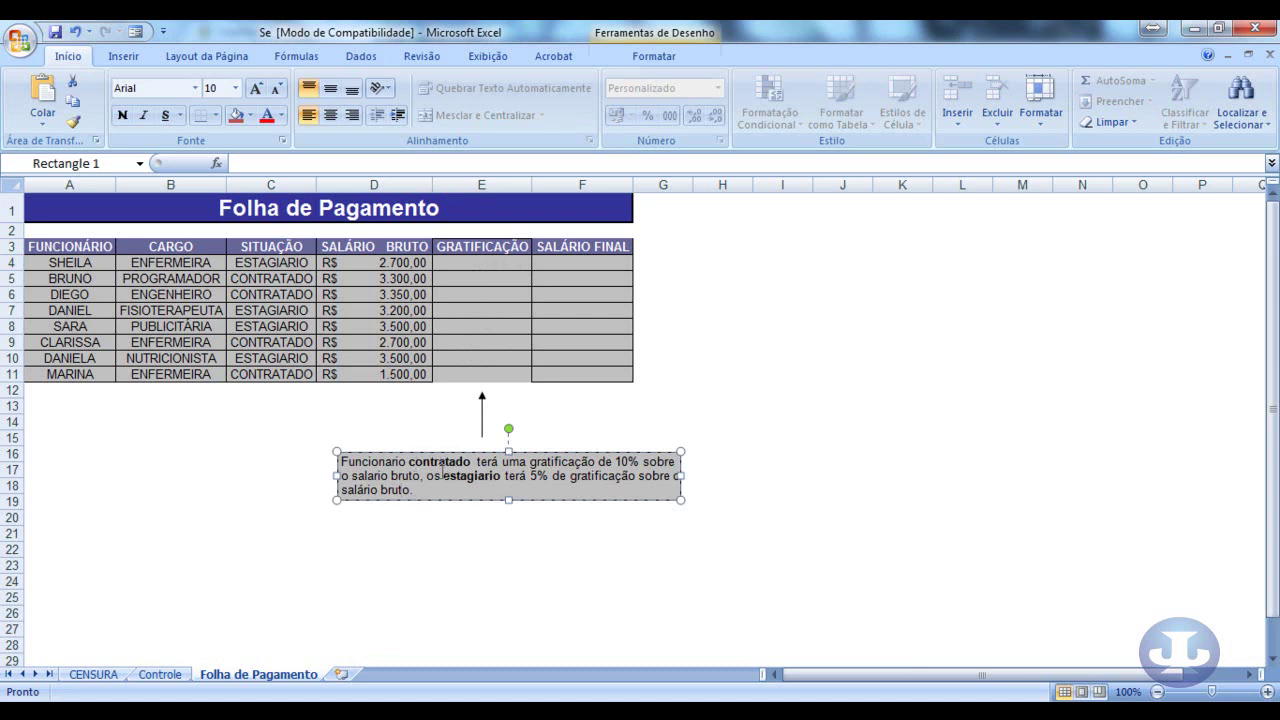
click(481, 477)
Step: Begin a SE formula in E4 that tests whether C4 equals "ESTAGIARIO", spelled without an accent
click(443, 266)
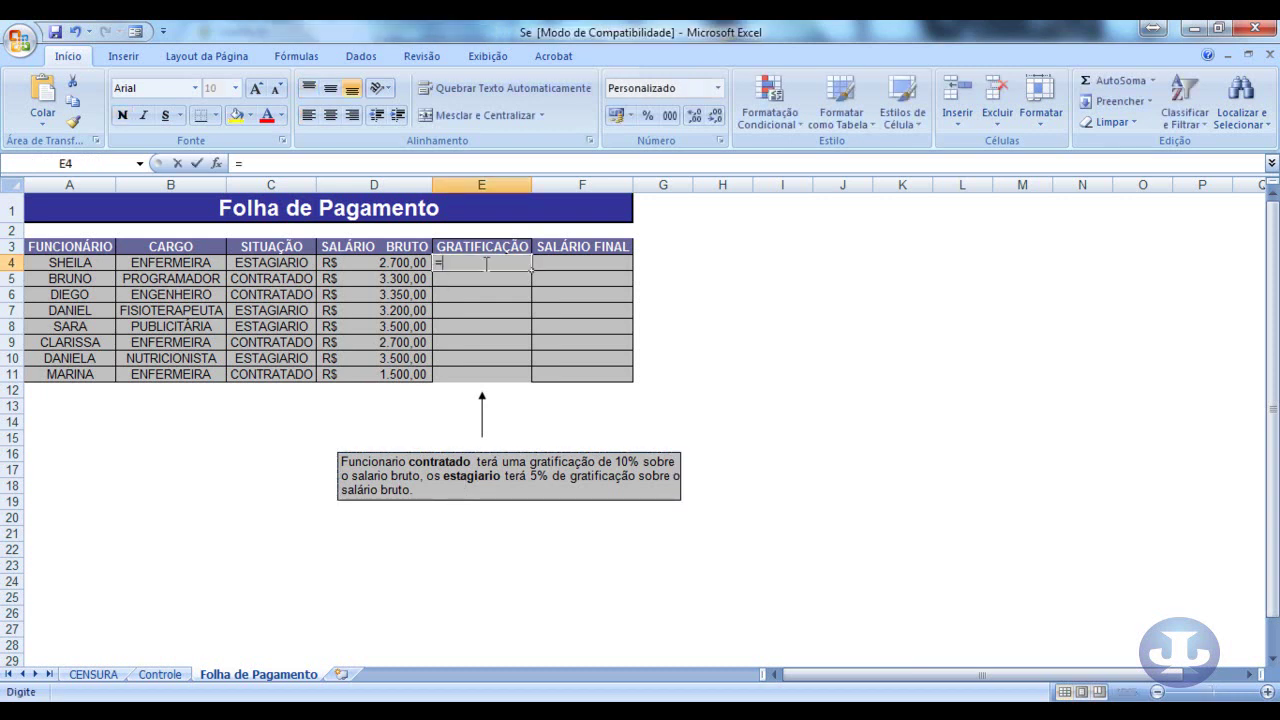
text(=se)
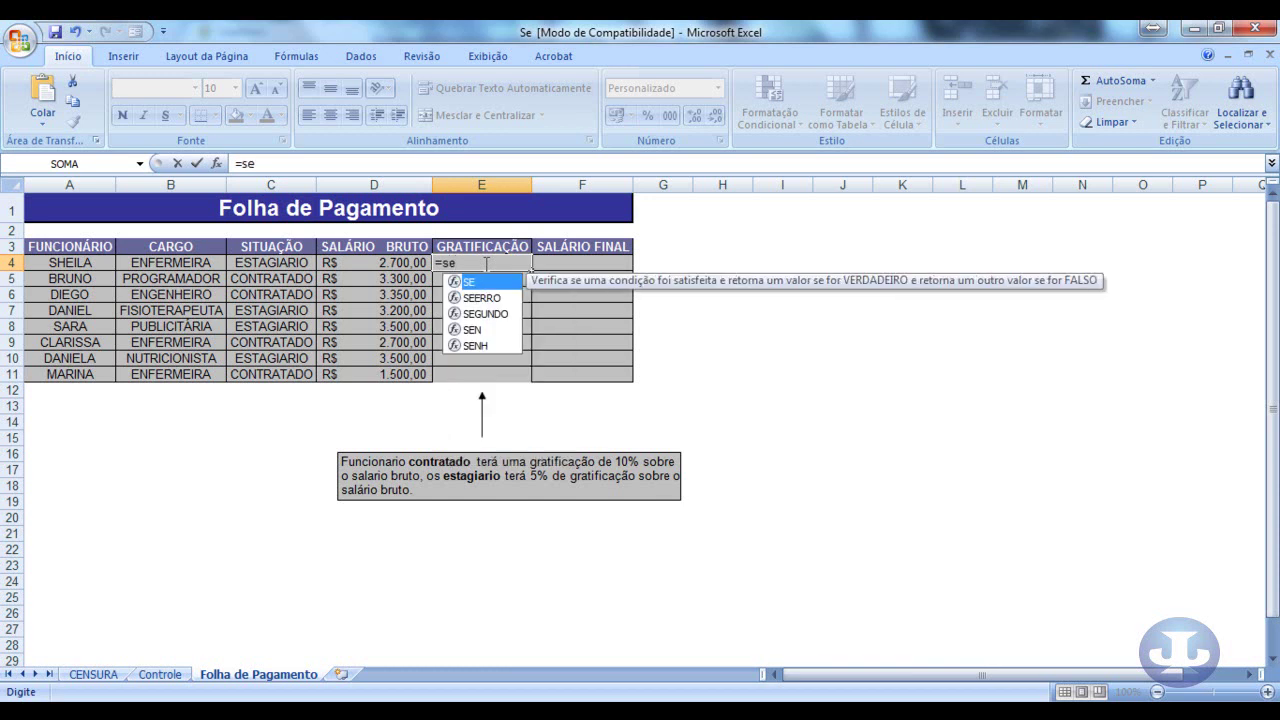
text(()
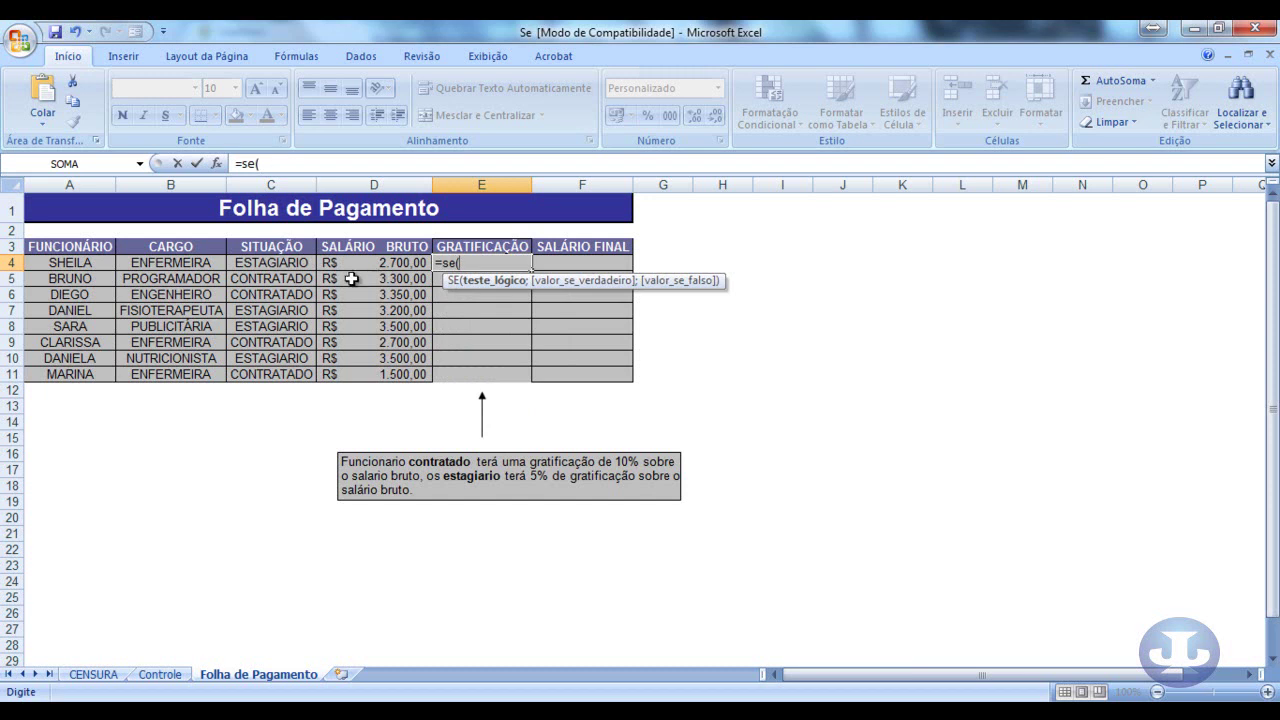
click(300, 265)
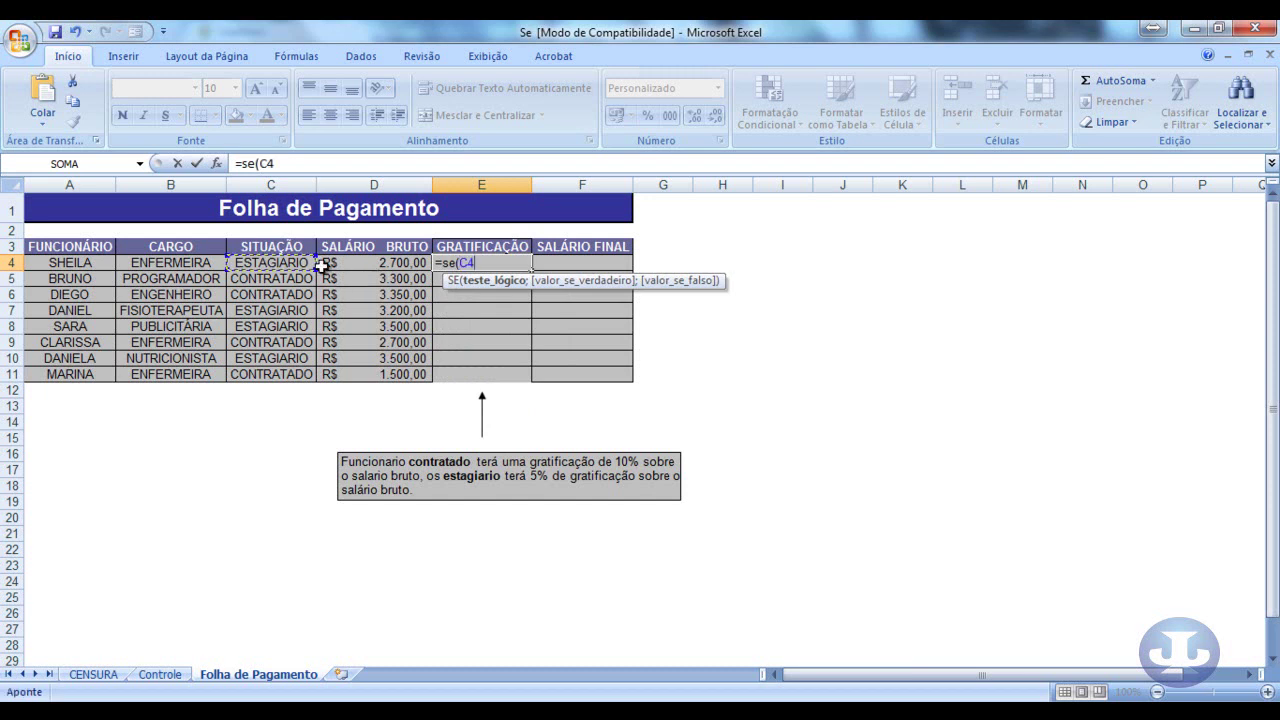
text(=)
text("")
text(ESTAGIÁR)
text(IO)
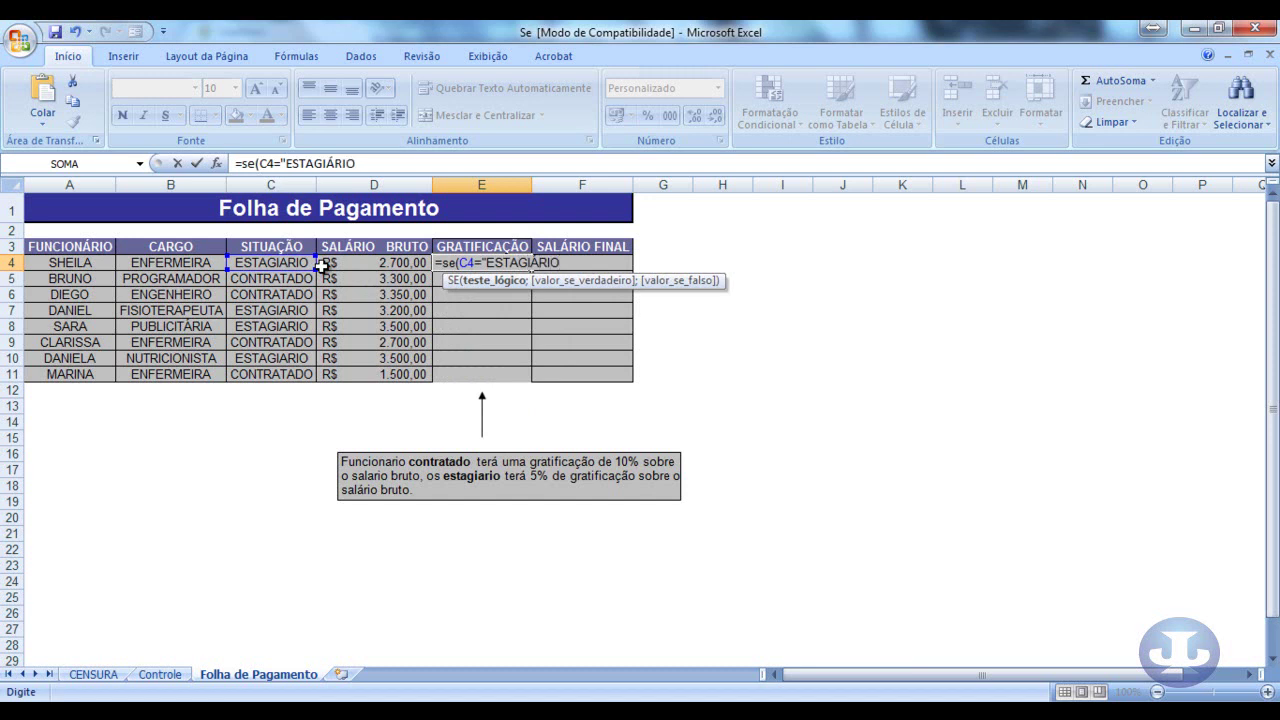
key(BackSpace)
key(BackSpace)
key(BackSpace)
key(BackSpace)
text(ARIO";)
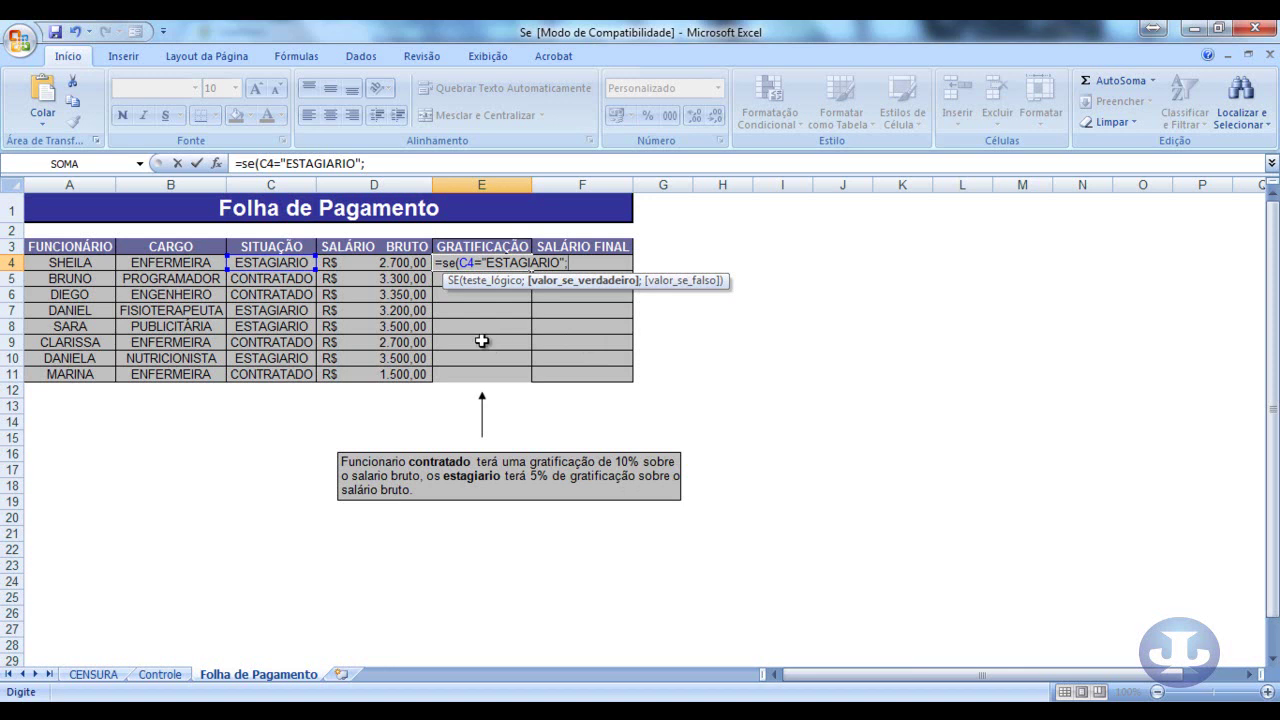
Step: Complete the E4 formula with D4*5% as the true value and D4*10% as the false value, and commit it
click(377, 263)
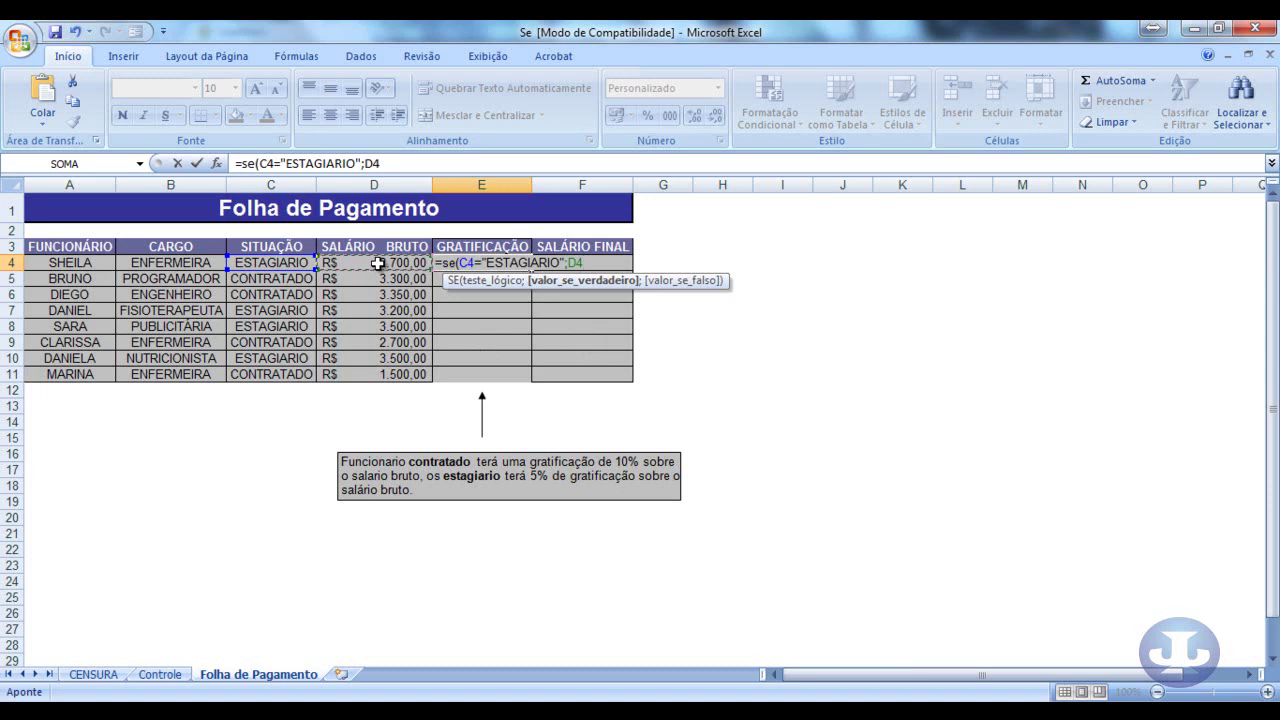
text(*10%;)
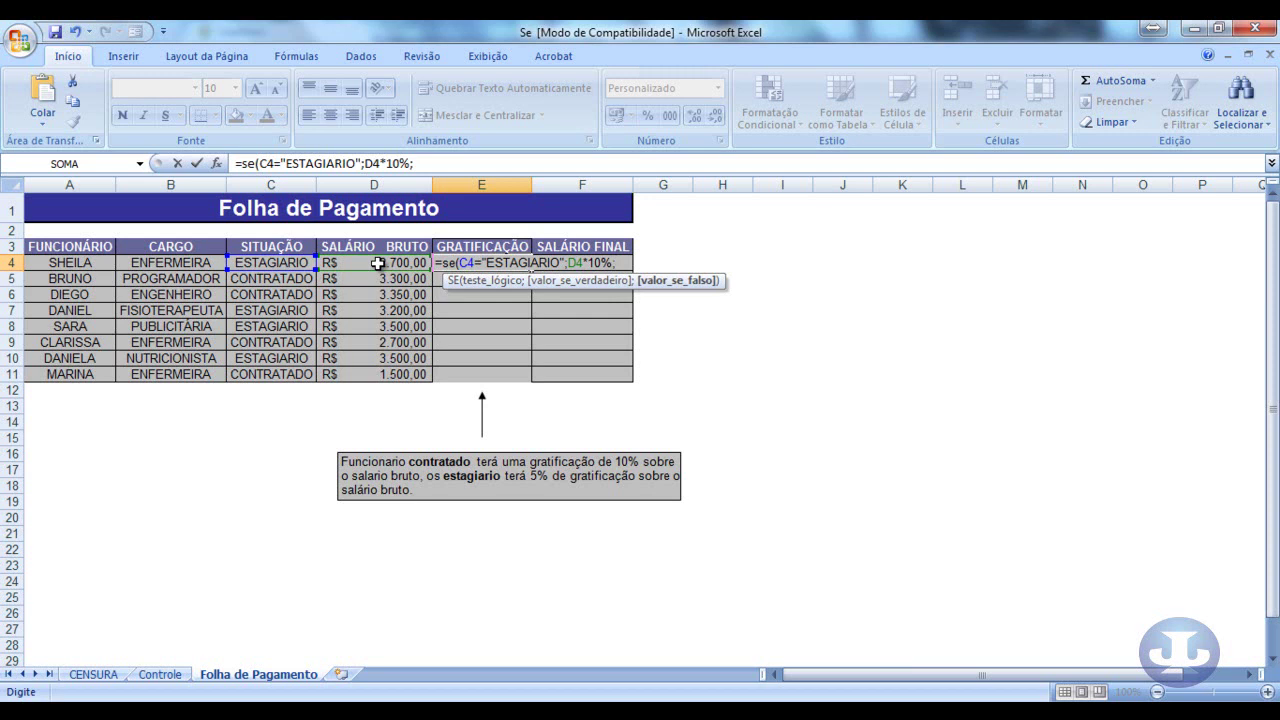
click(377, 263)
key(BackSpace)
key(BackSpace)
key(BackSpace)
key(BackSpace)
key(BackSpace)
key(BackSpace)
text(5%;)
click(377, 263)
text(*10%)
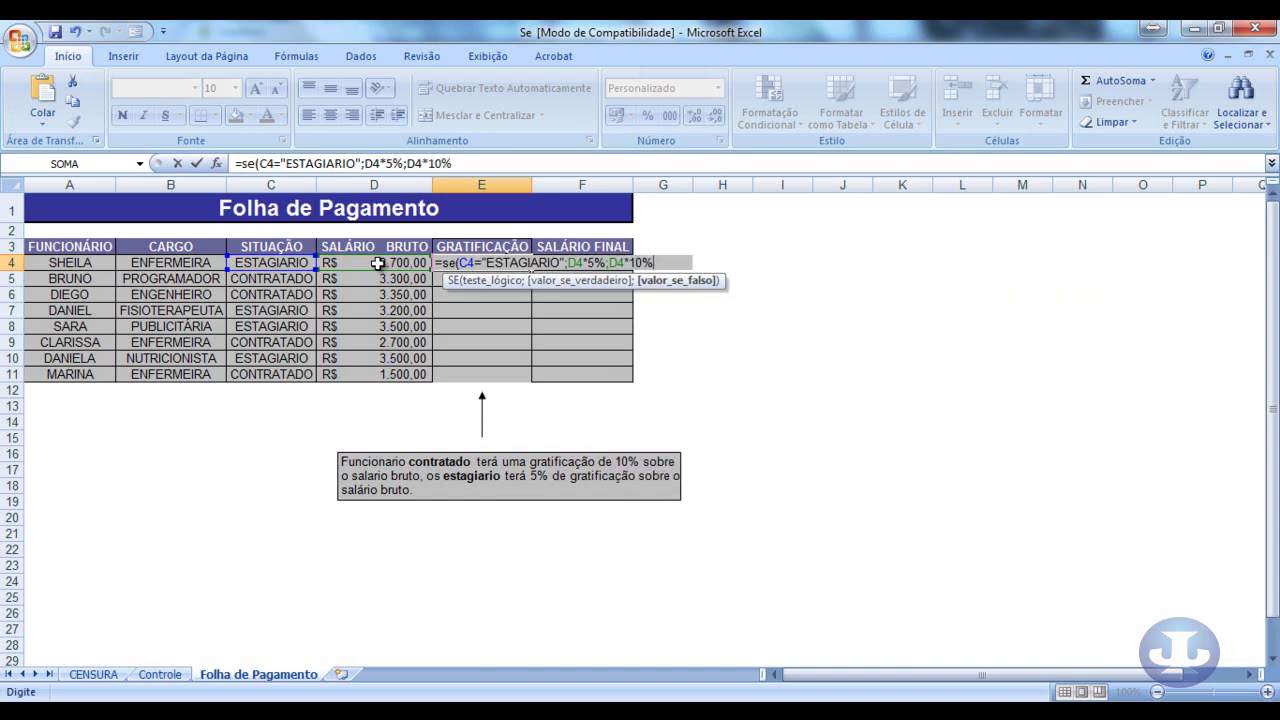
text())
key(Return)
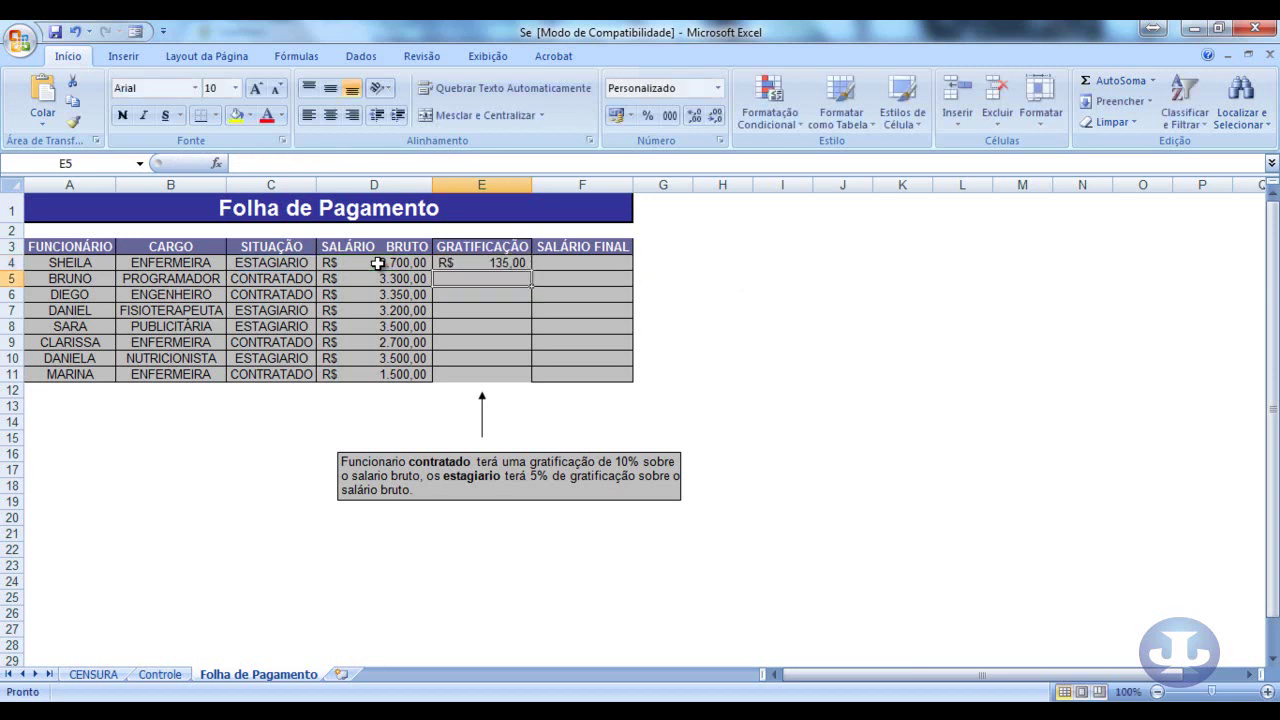
Step: Copy the E4 formula down the GRATIFICAÇÃO column to E11
click(495, 262)
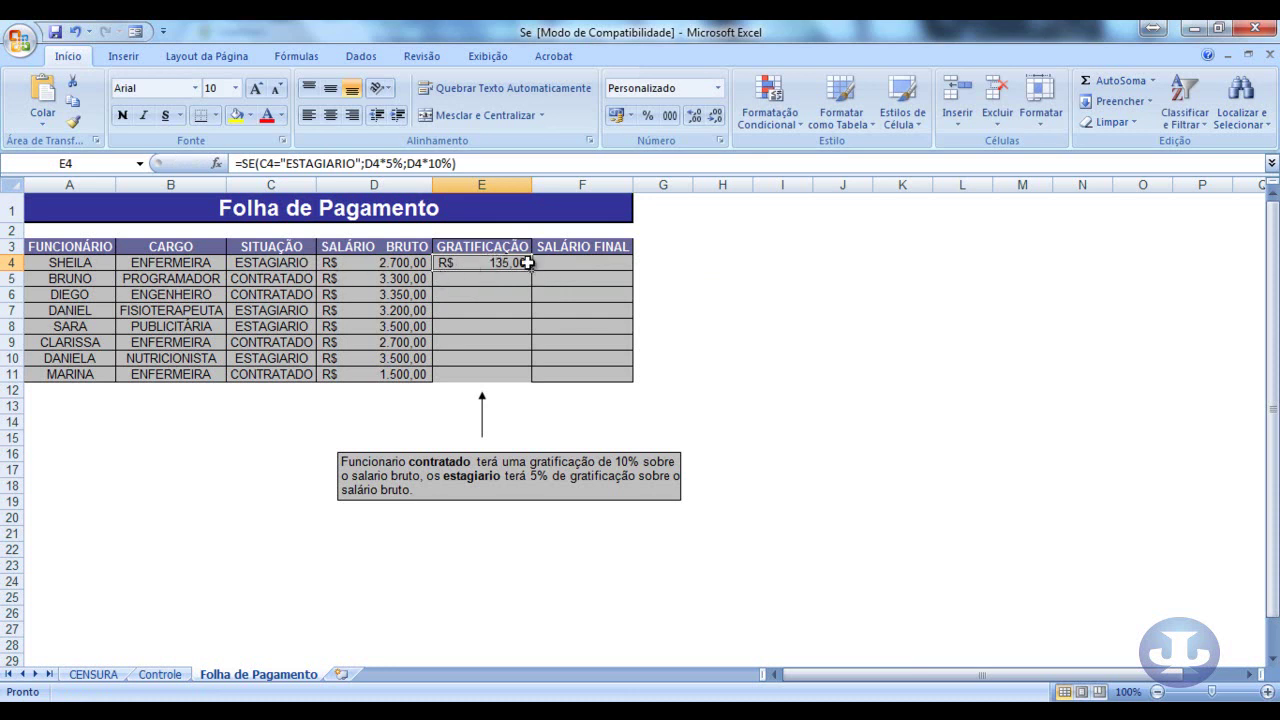
drag(531, 270, 532, 286)
click(481, 279)
drag(531, 287, 532, 379)
click(497, 369)
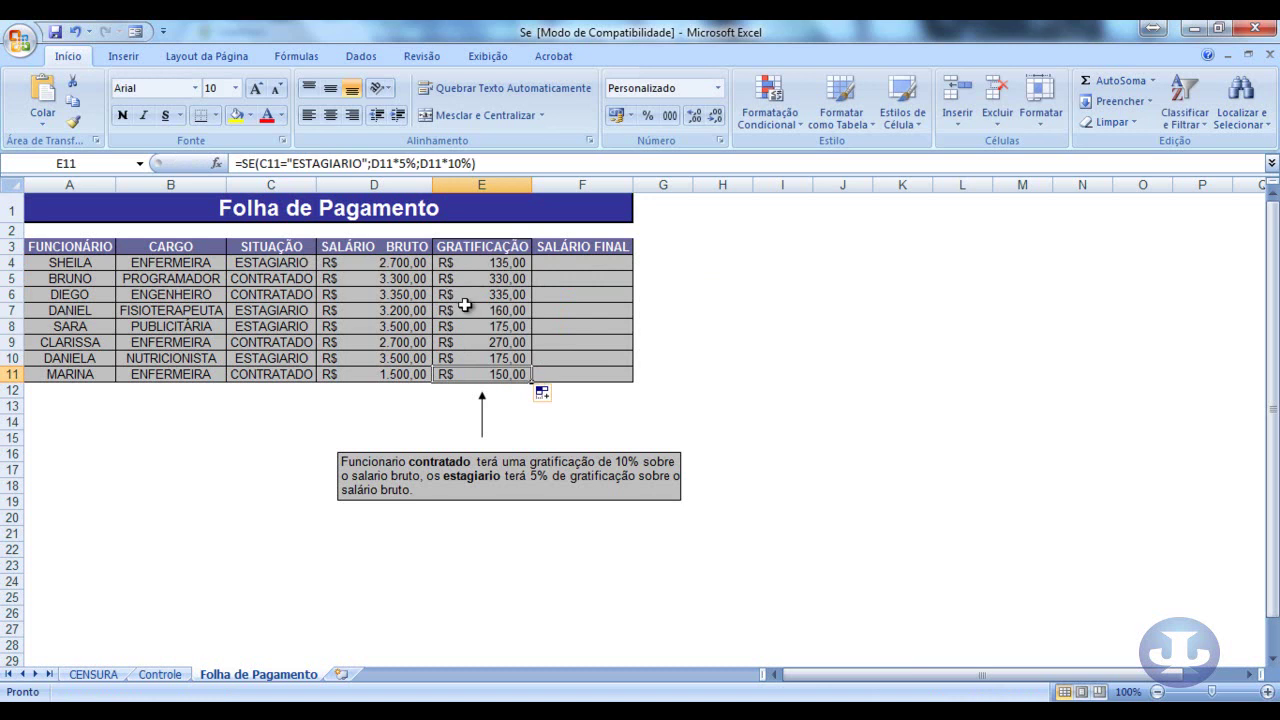
Step: Compare the percentages in the bonus rule note with the logical test in the E4 formula
drag(446, 479, 541, 481)
click(506, 477)
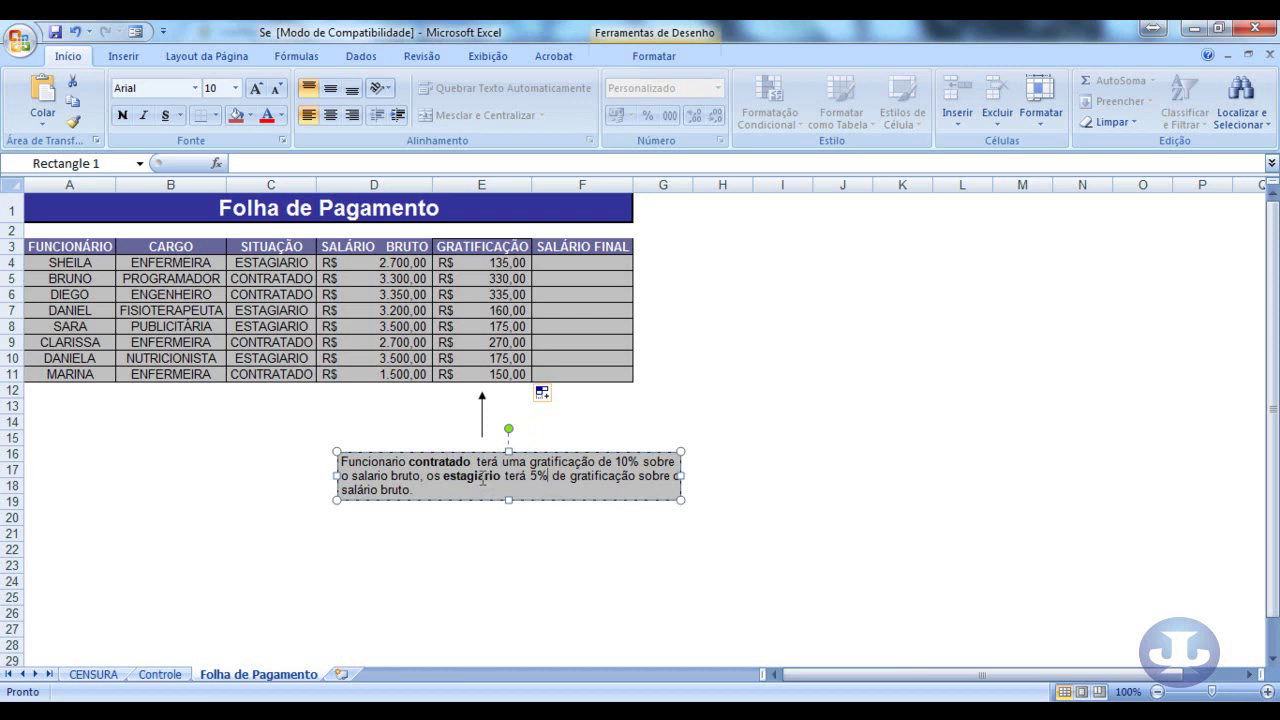
click(452, 467)
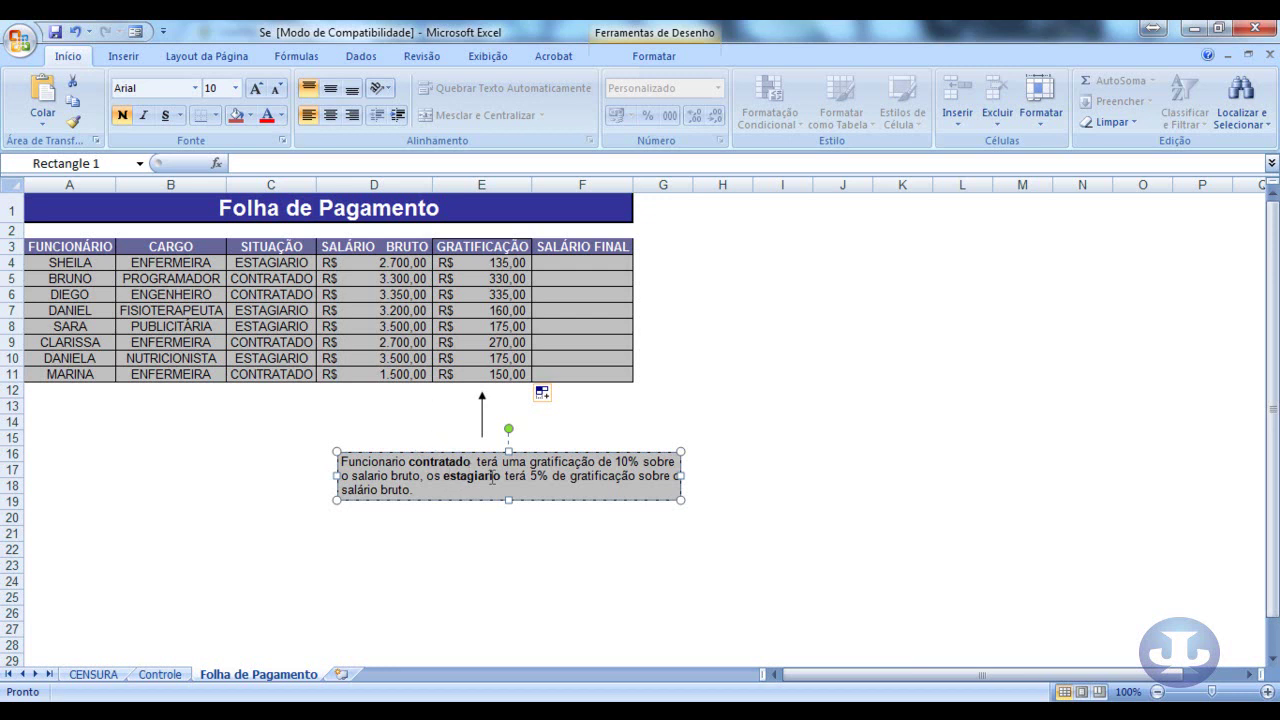
click(485, 260)
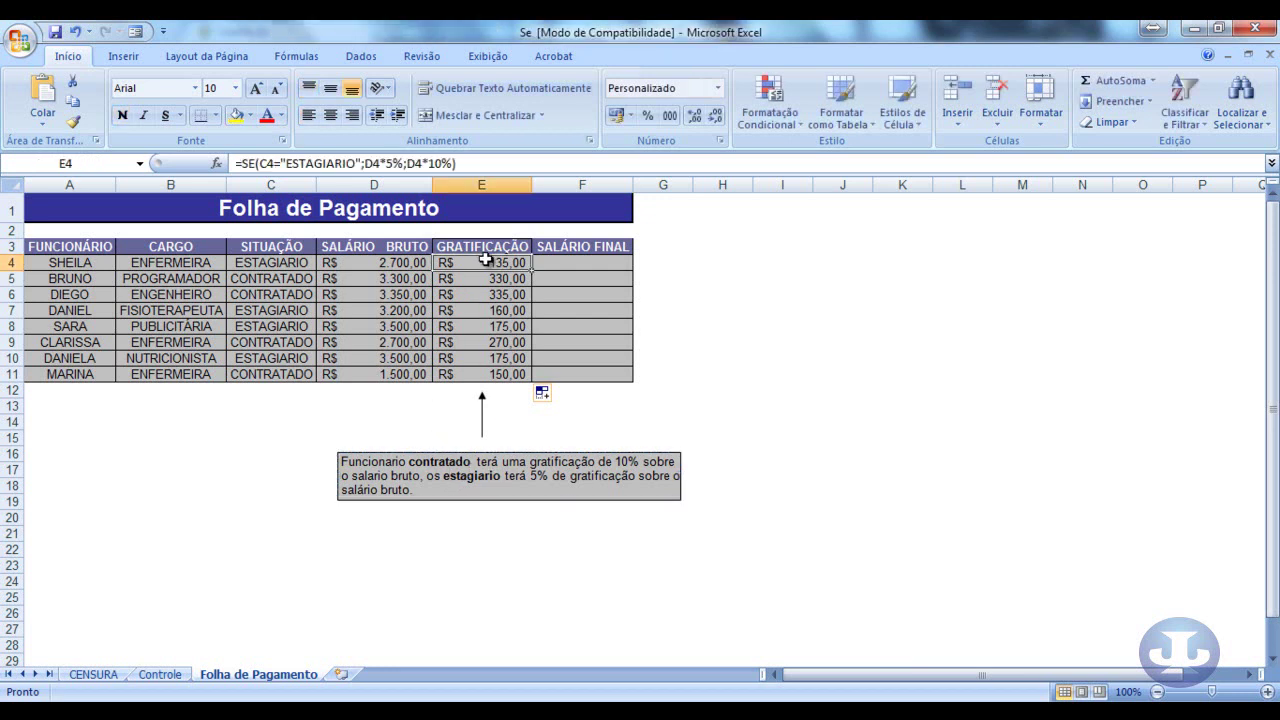
double_click(321, 162)
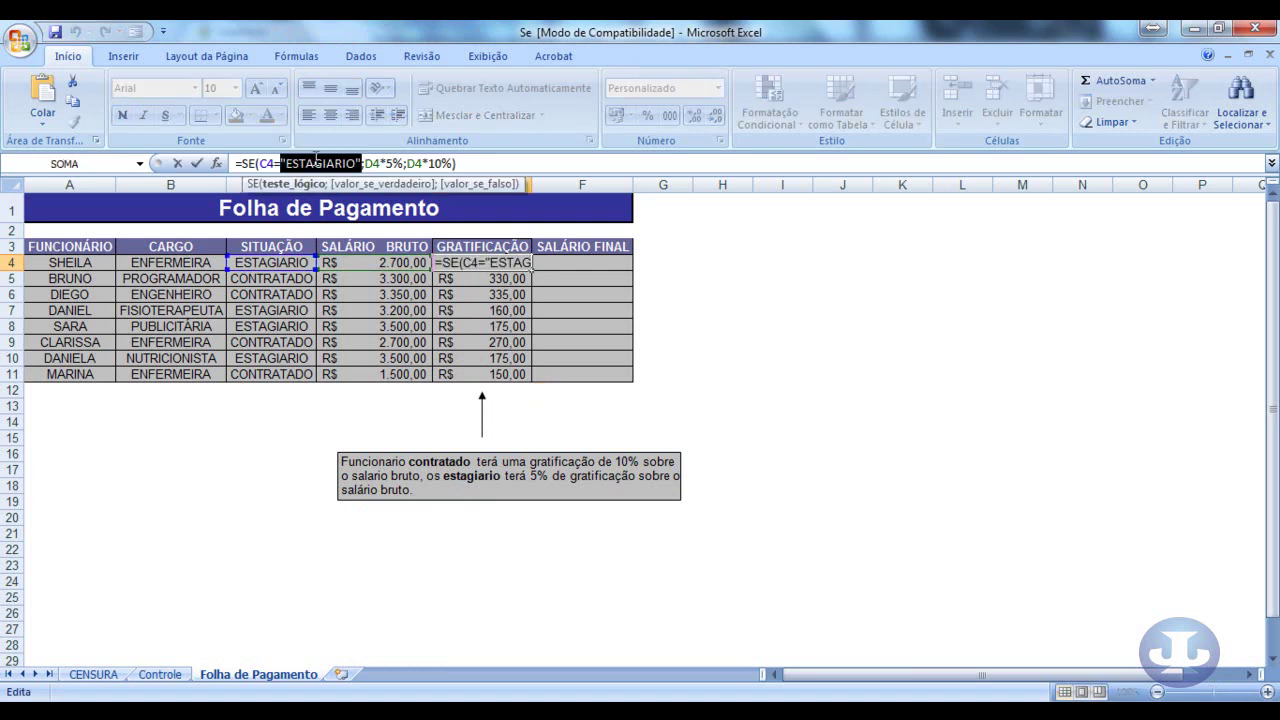
click(485, 310)
key(Escape)
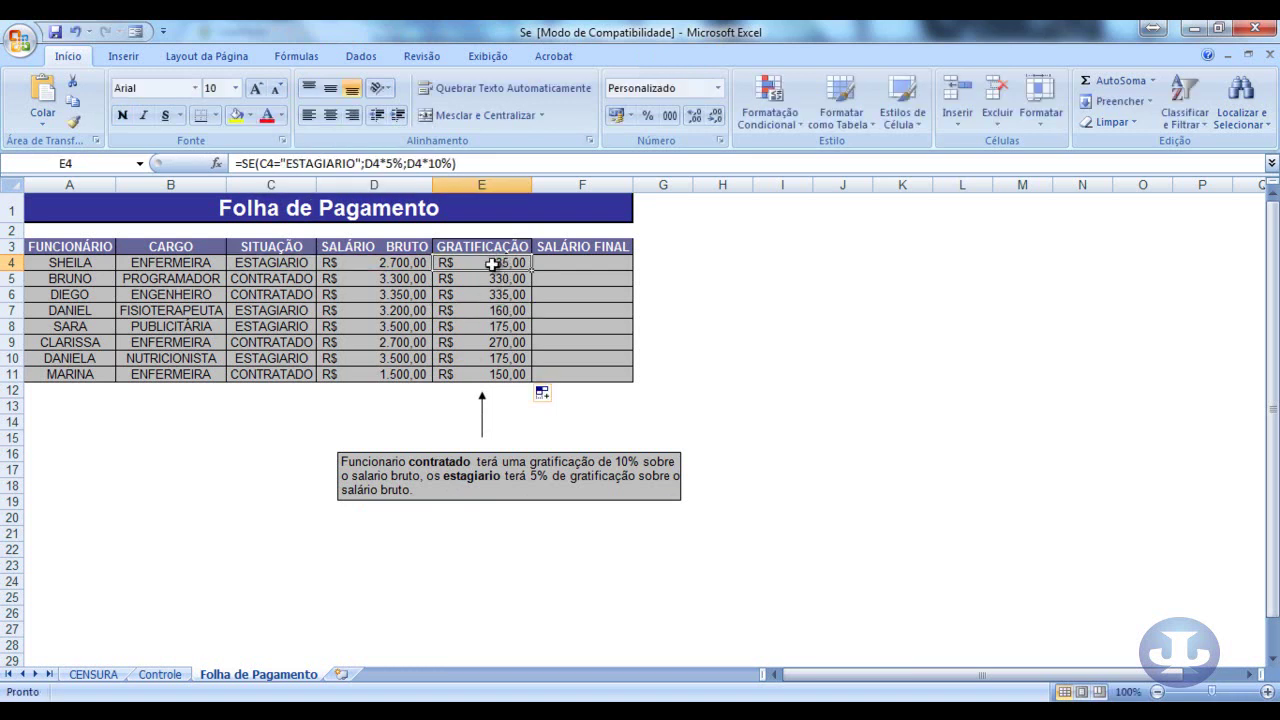
Step: Change the text tested in the E4 formula to "CONTRATADO"
click(316, 163)
key(BackSpace)
key(BackSpace)
key(BackSpace)
key(BackSpace)
key(Delete)
key(Delete)
key(Delete)
key(Delete)
key(Delete)
key(Delete)
text(COMTRATADO)
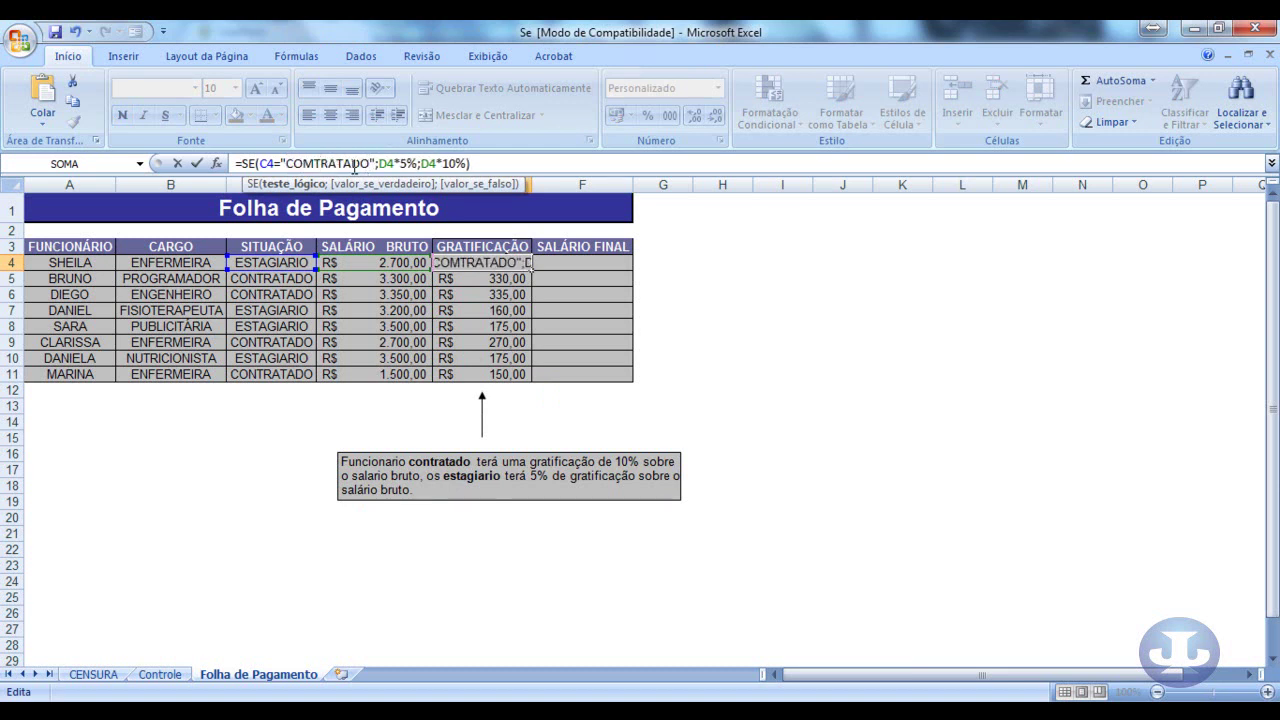
key(BackSpace)
text(N)
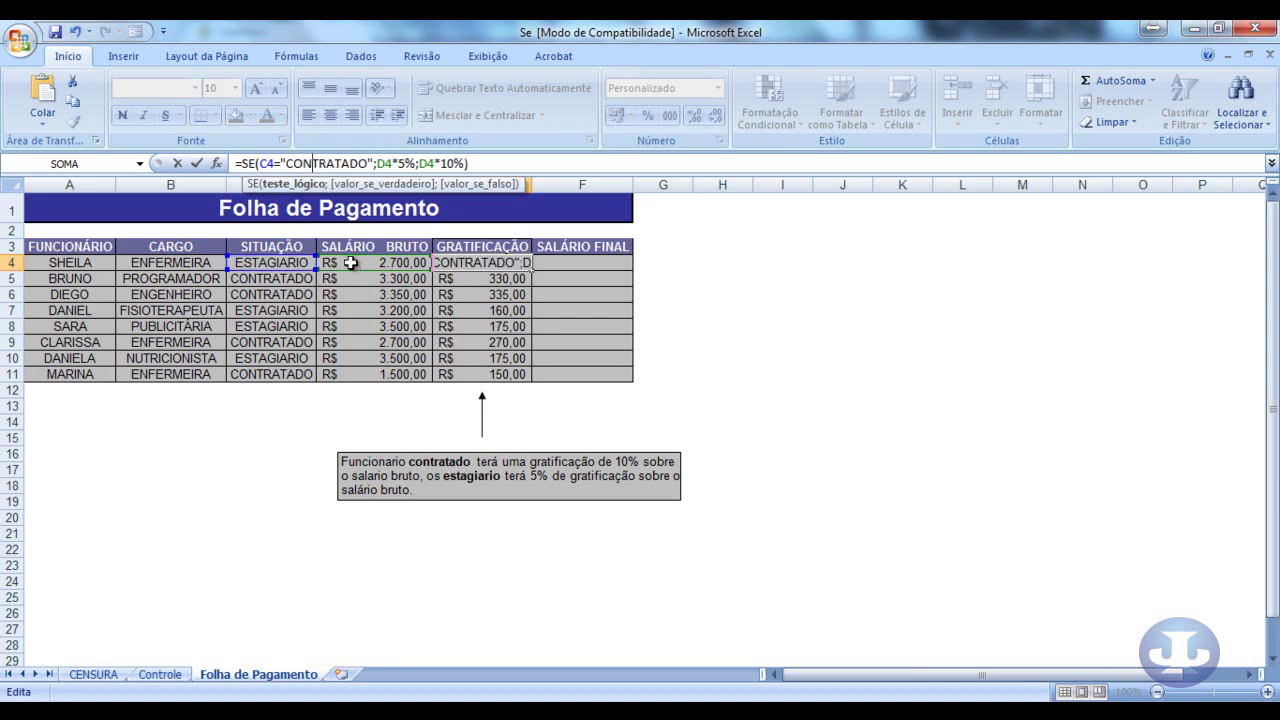
Step: Set the E4 formula's true value to D4*10% and false value to D4*5%, then commit and recheck the cell
click(399, 162)
key(BackSpace)
text(10)
key(Right)
key(Right)
key(Right)
key(Right)
key(Right)
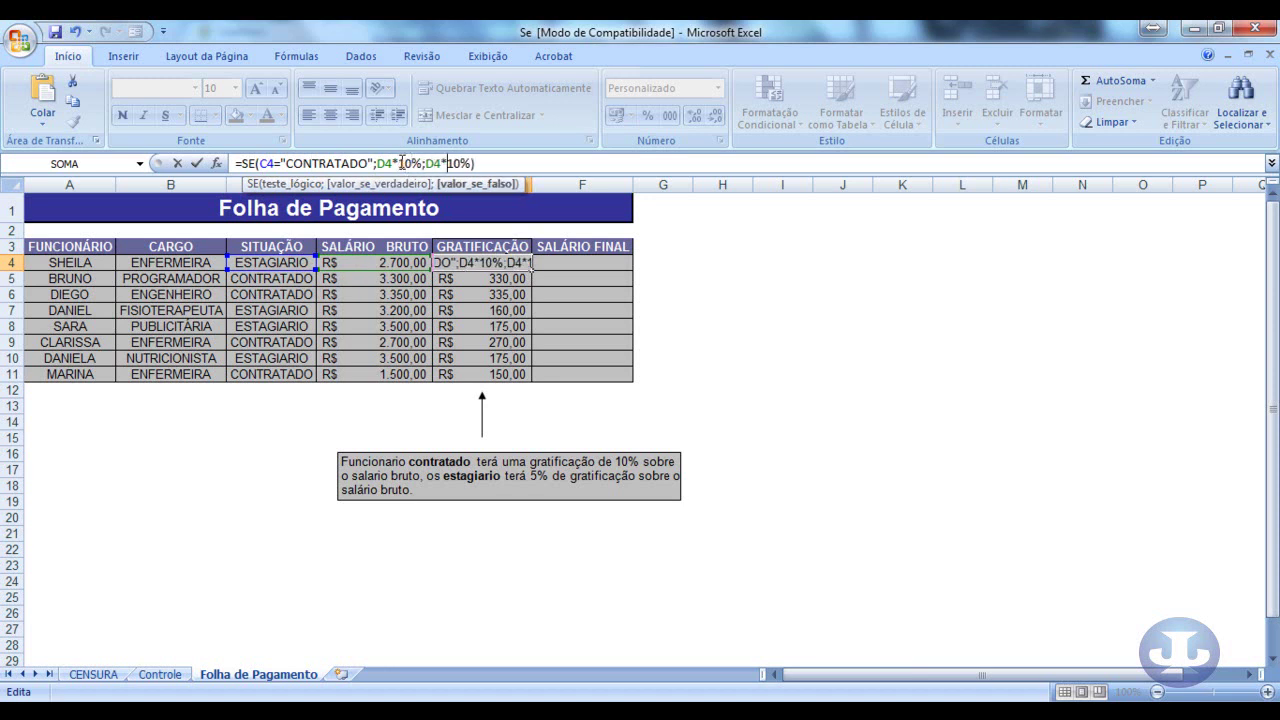
key(Delete)
key(Delete)
text(5)
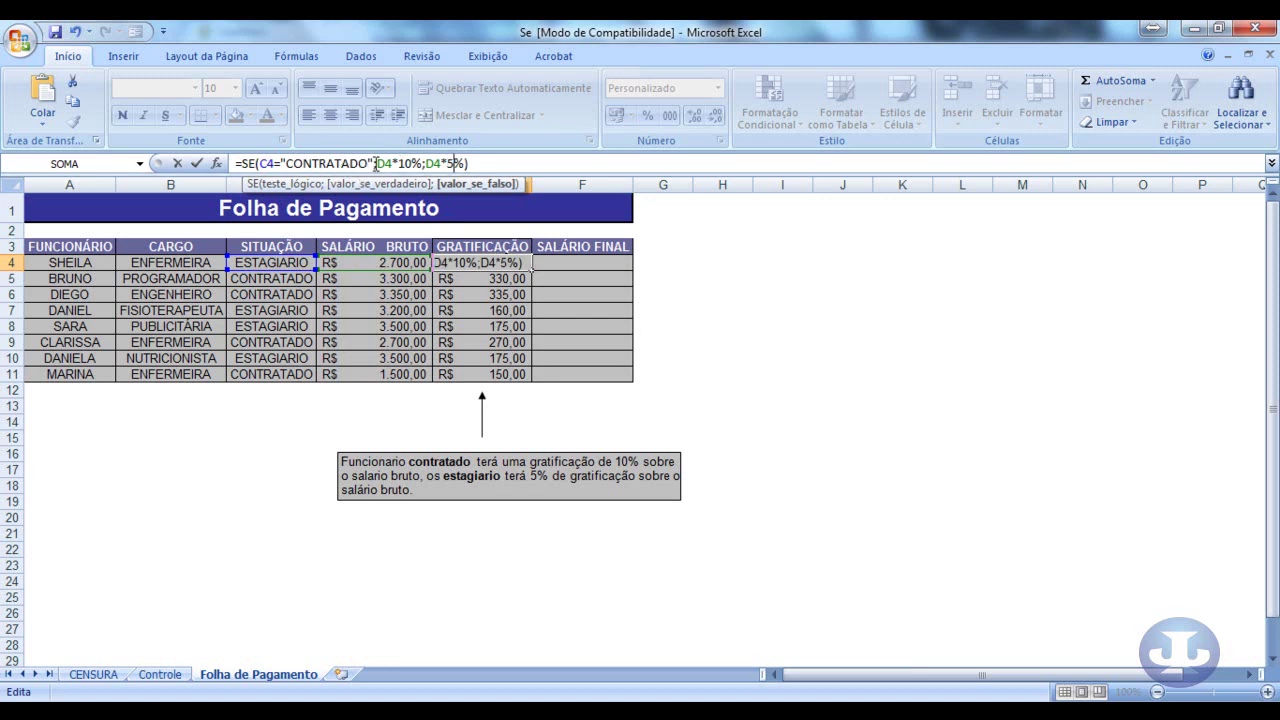
click(378, 163)
drag(378, 163, 422, 165)
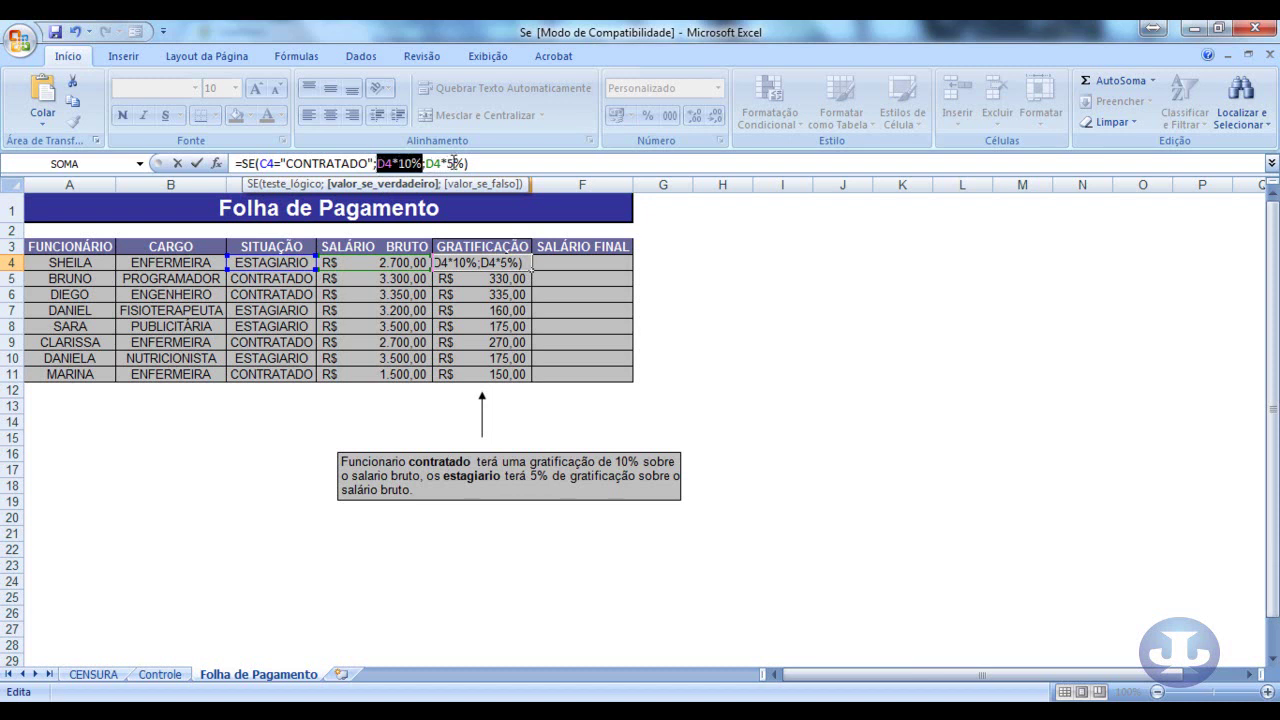
key(Return)
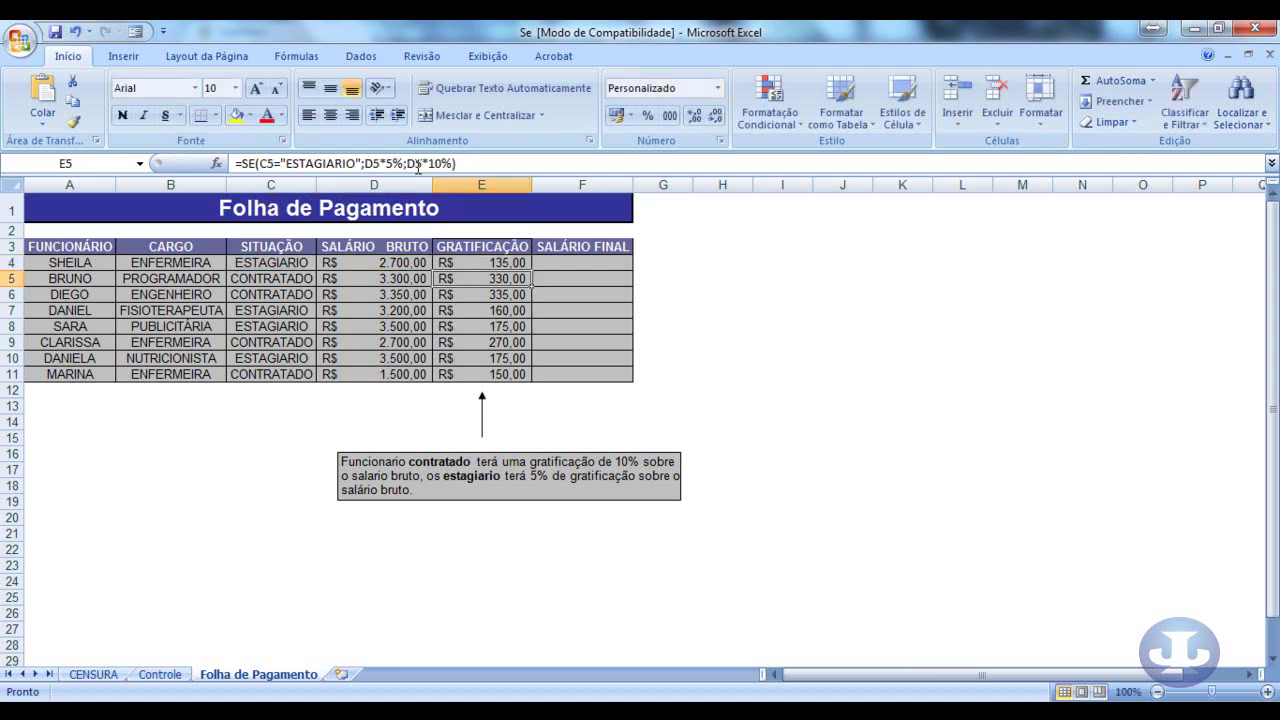
click(518, 264)
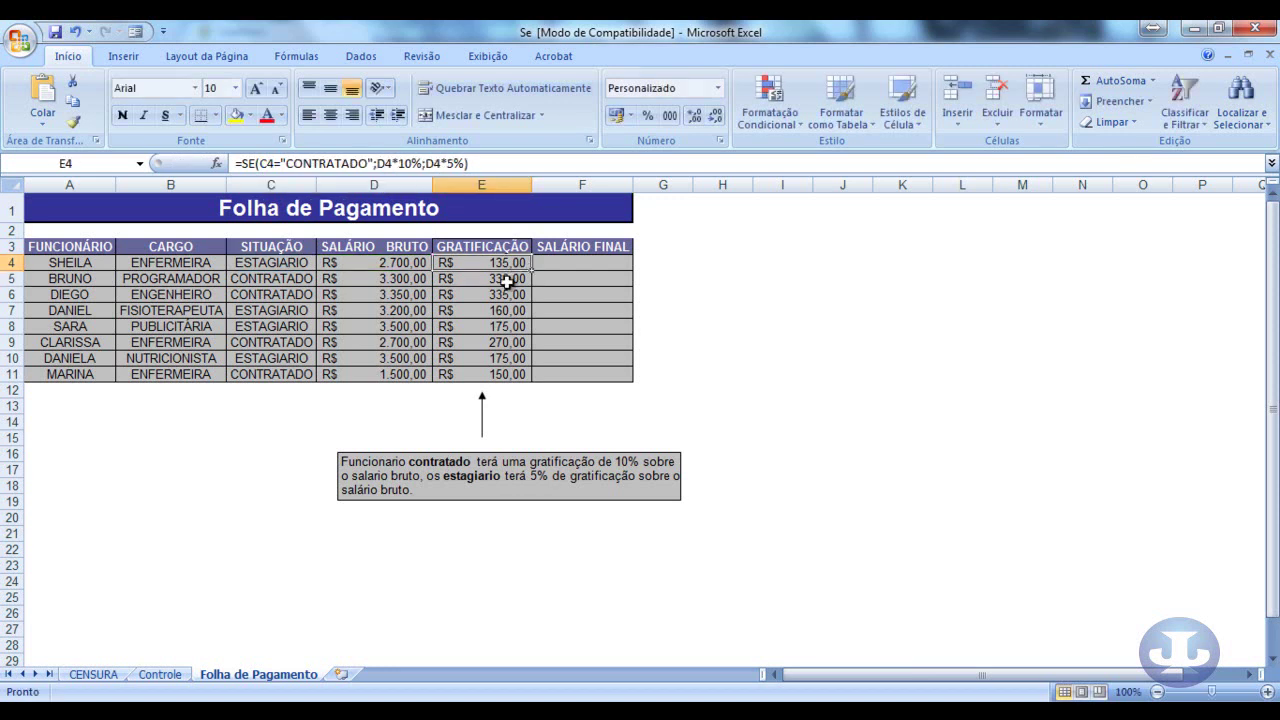
Step: Copy the revised "CONTRATADO" formula from E4 down the GRATIFICAÇÃO column to E11
drag(531, 272, 535, 383)
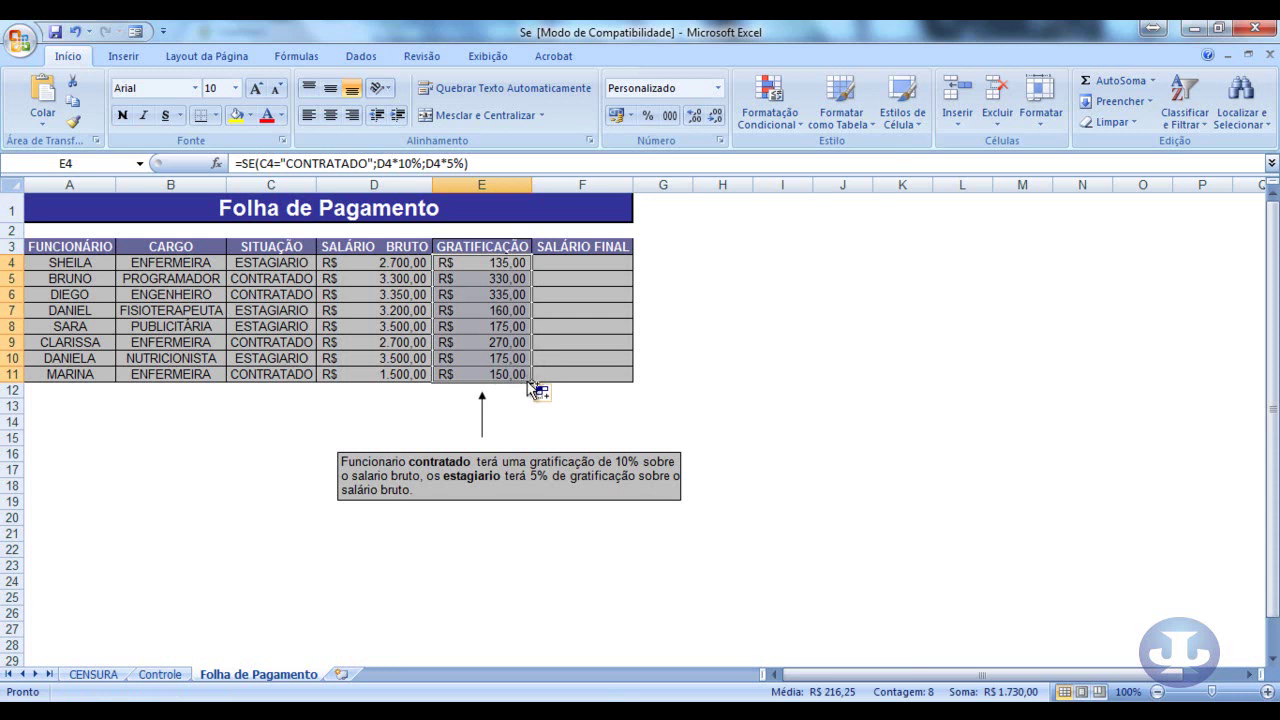
click(528, 382)
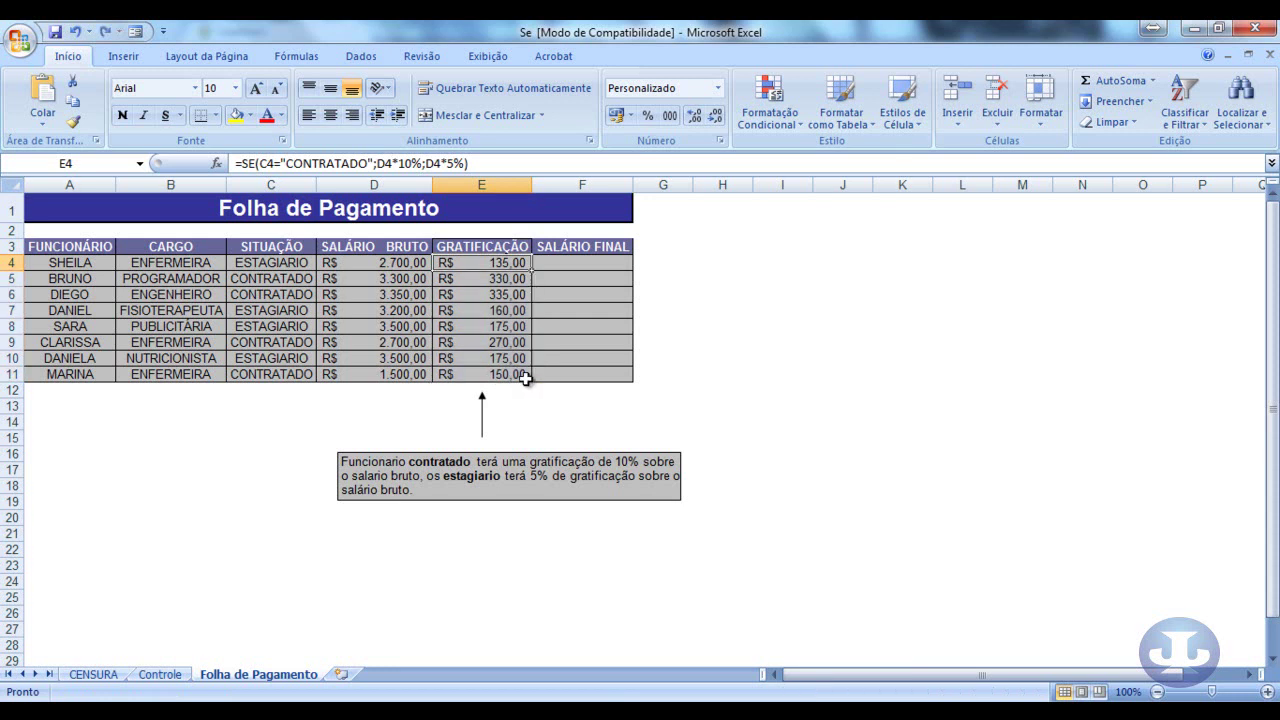
key(ctrl+y)
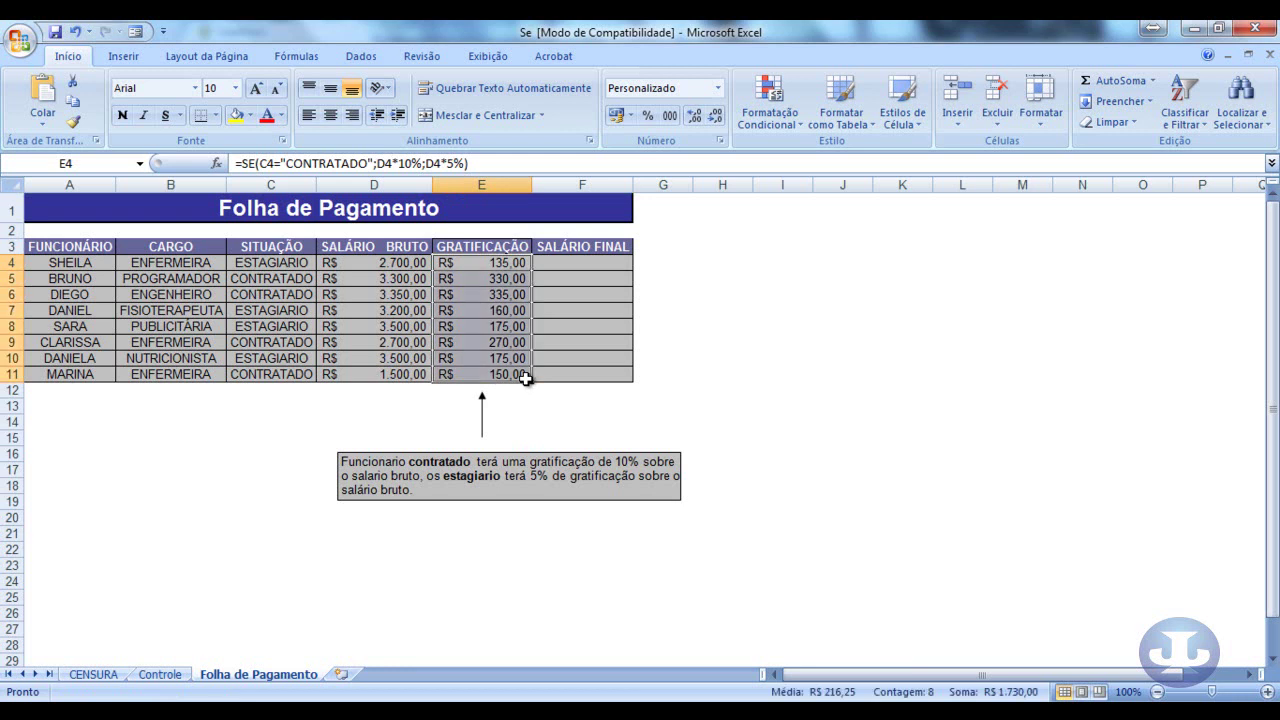
Step: Undo and redo the fill down to E11 repeatedly to compare the bonuses from the "ESTAGIARIO" and "CONTRATADO" formulas
key(ctrl+z)
key(ctrl+y)
key(ctrl+z)
key(ctrl+y)
key(ctrl+z)
key(ctrl+y)
key(ctrl+z)
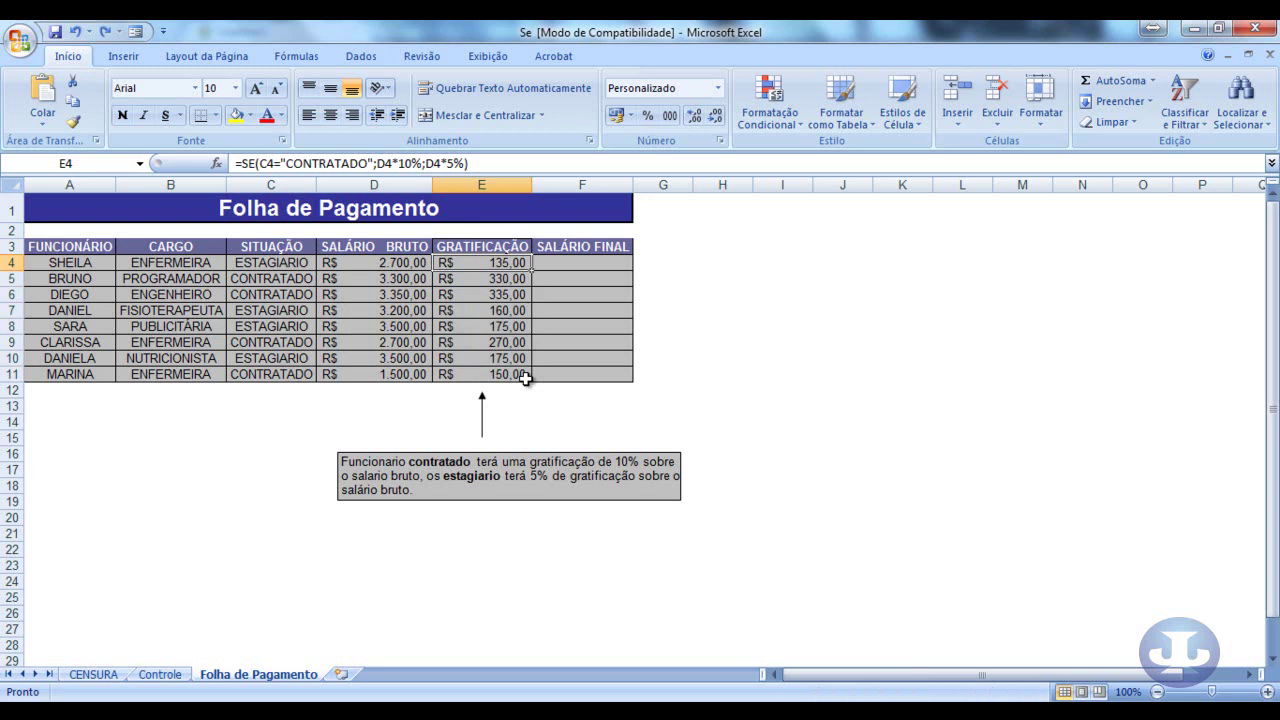
click(525, 377)
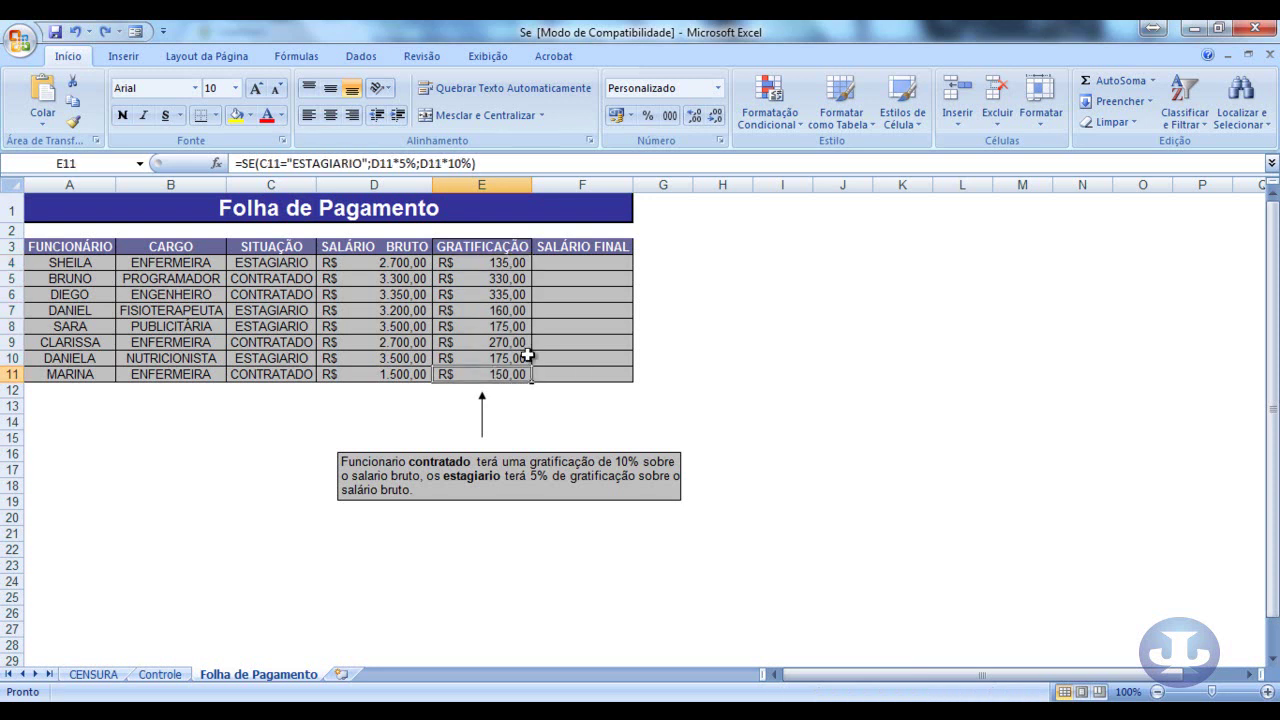
key(ctrl+y)
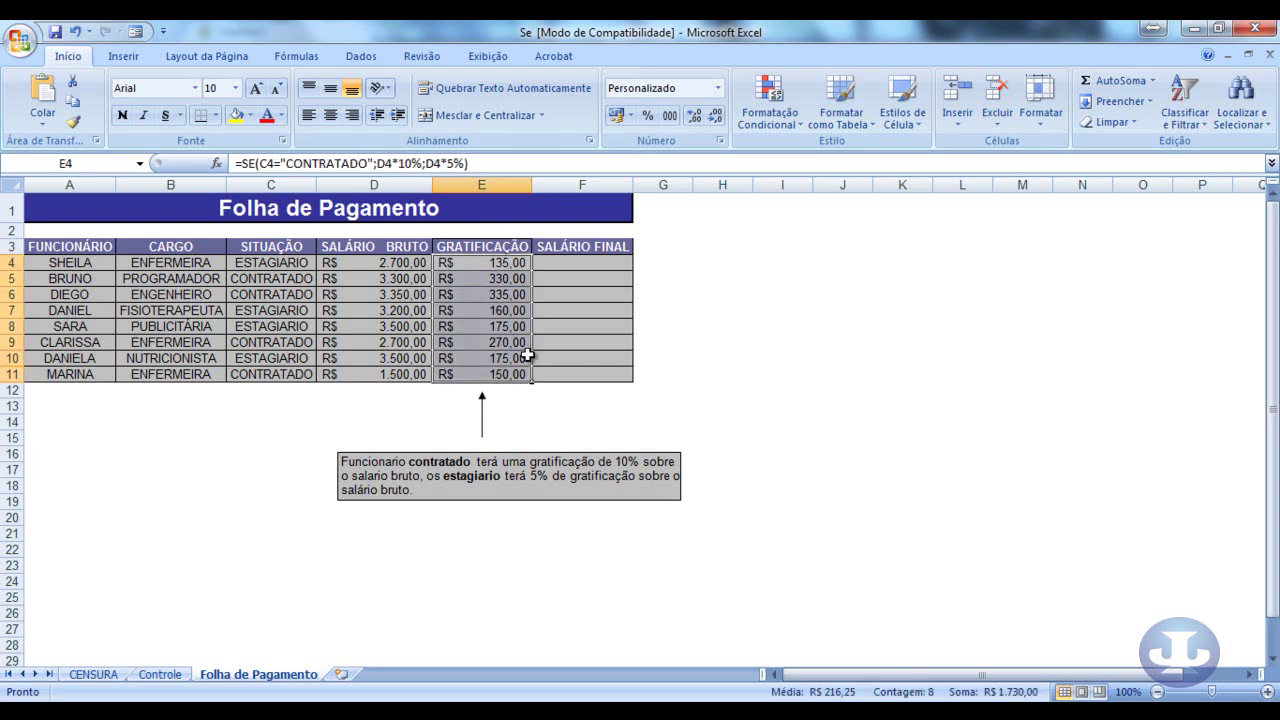
click(510, 360)
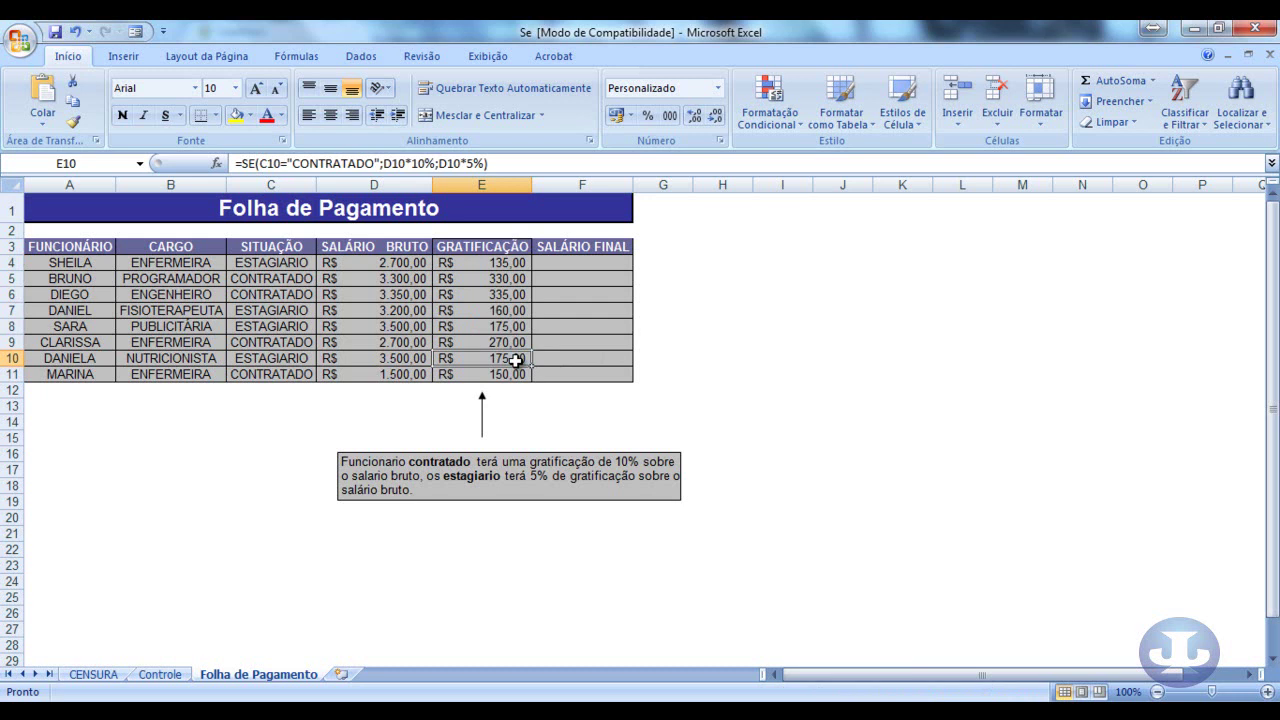
Step: Enter =SOMA(D4;E4) in F4 to add the gross salary and bonus for the first SALÁRIO FINAL
click(556, 265)
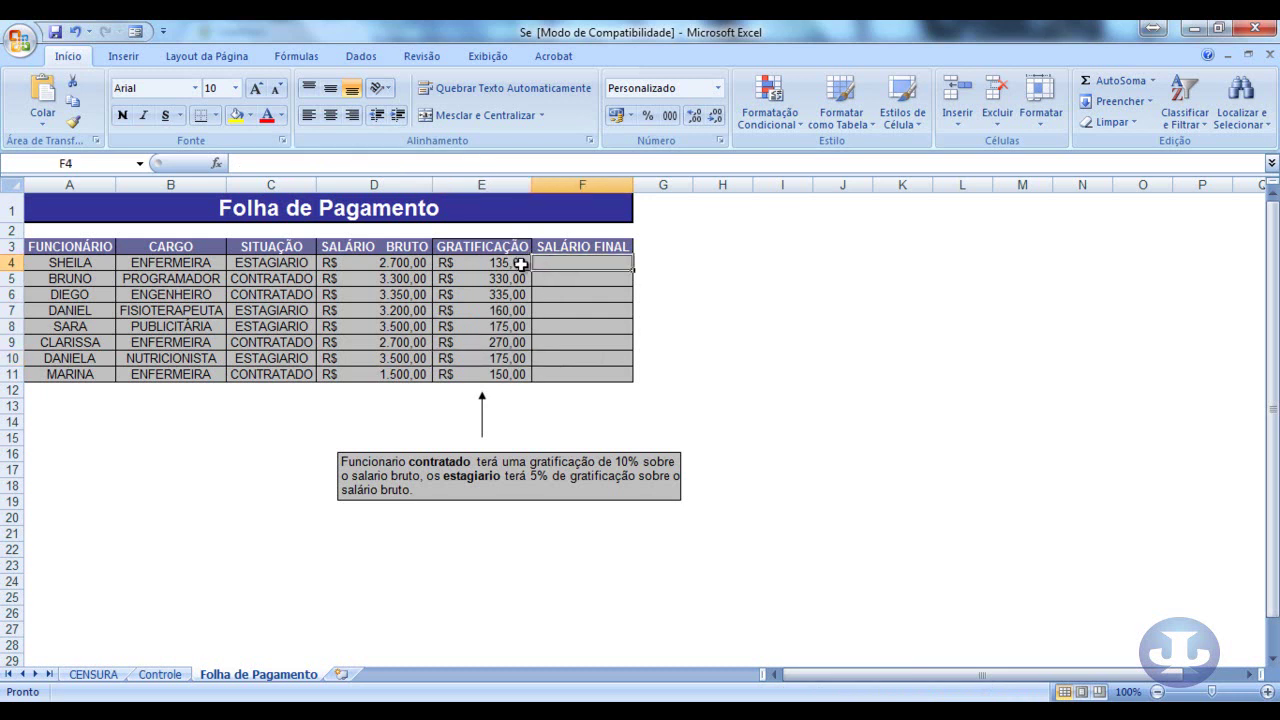
click(470, 259)
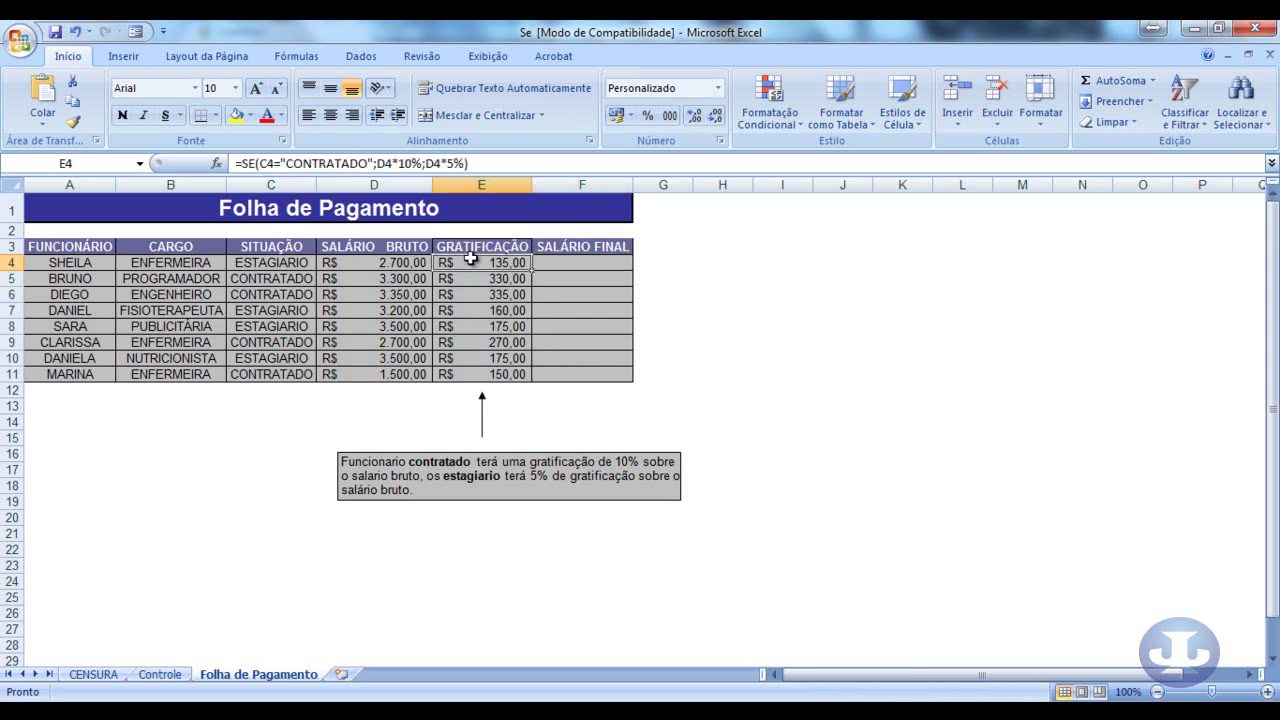
click(382, 262)
click(591, 263)
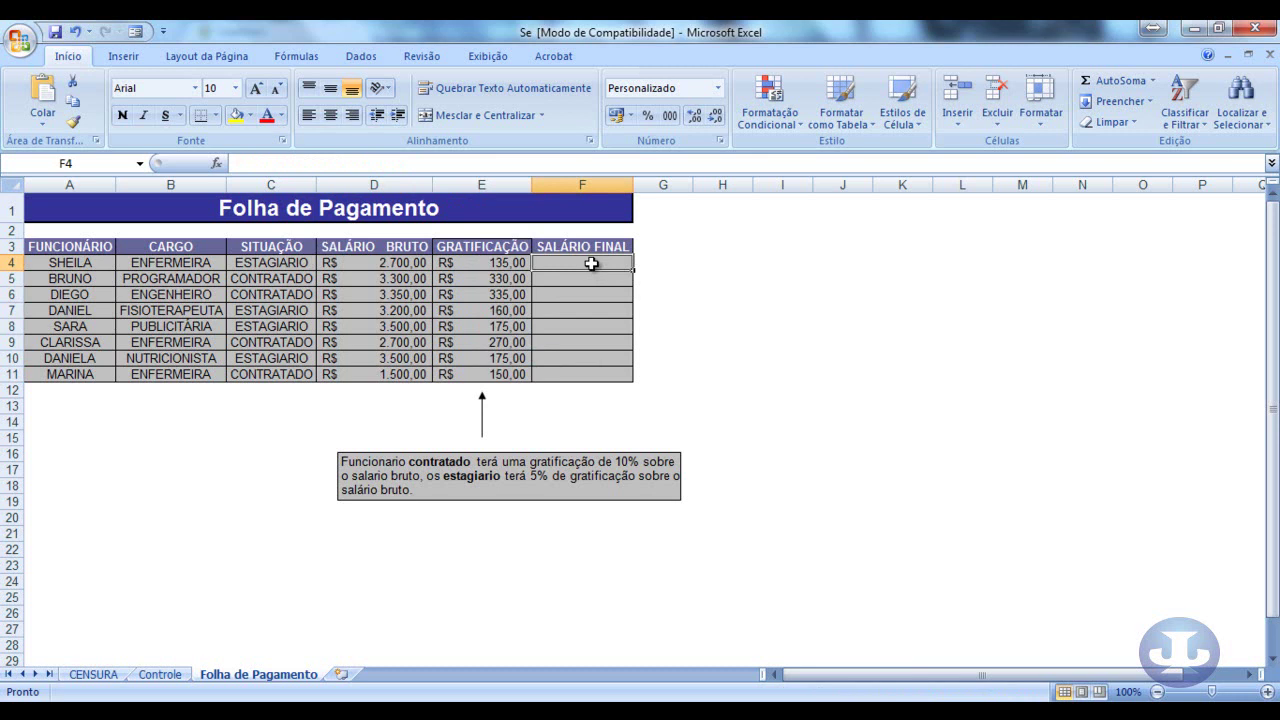
text(=)
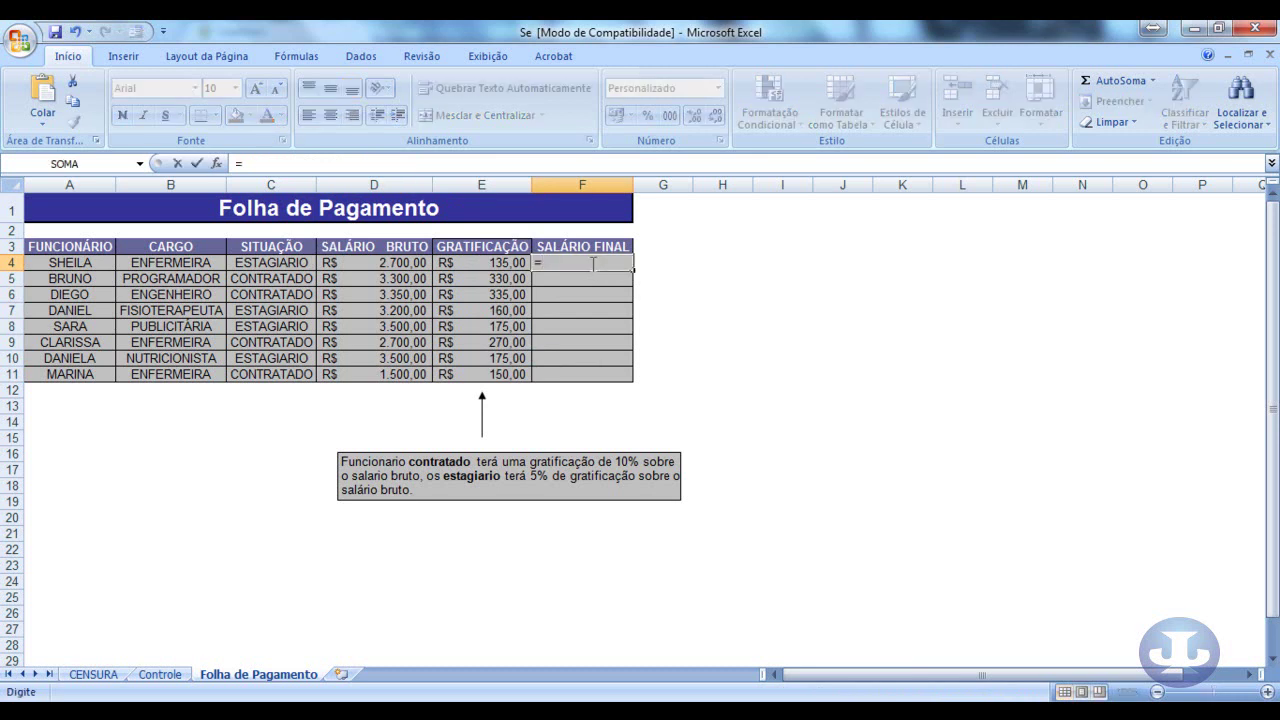
text(SOMA()
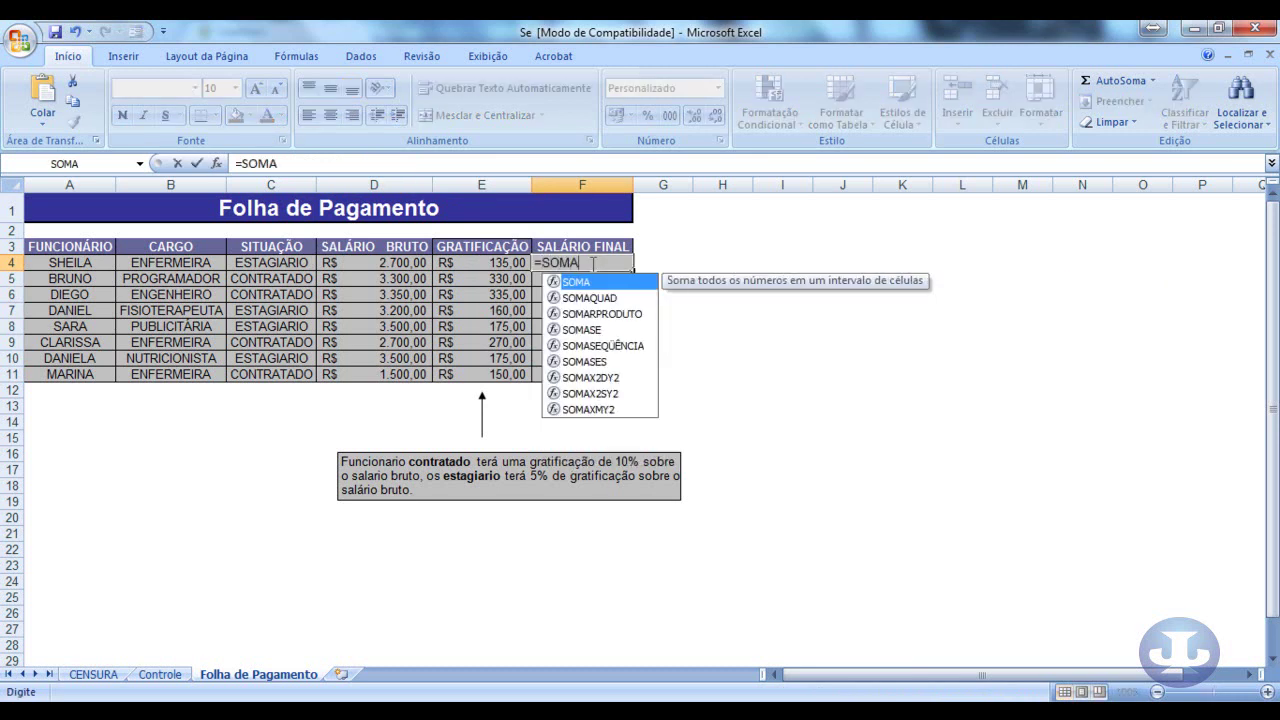
click(379, 260)
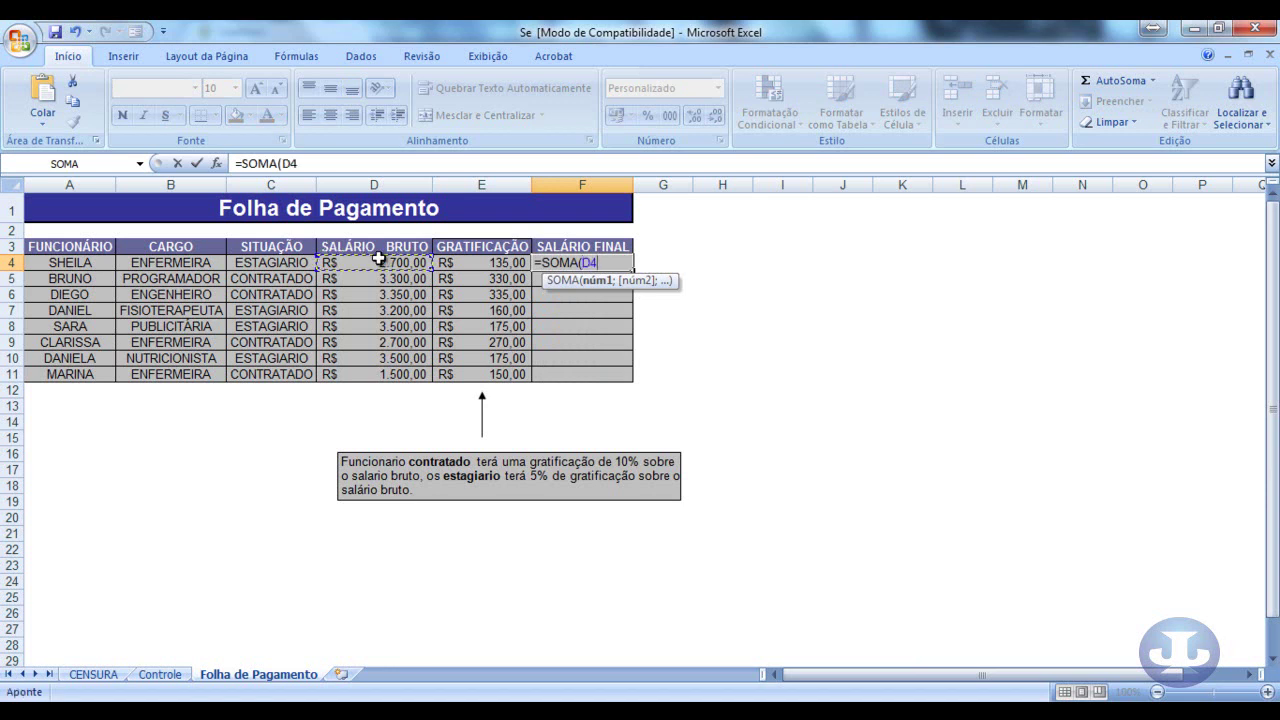
text(;)
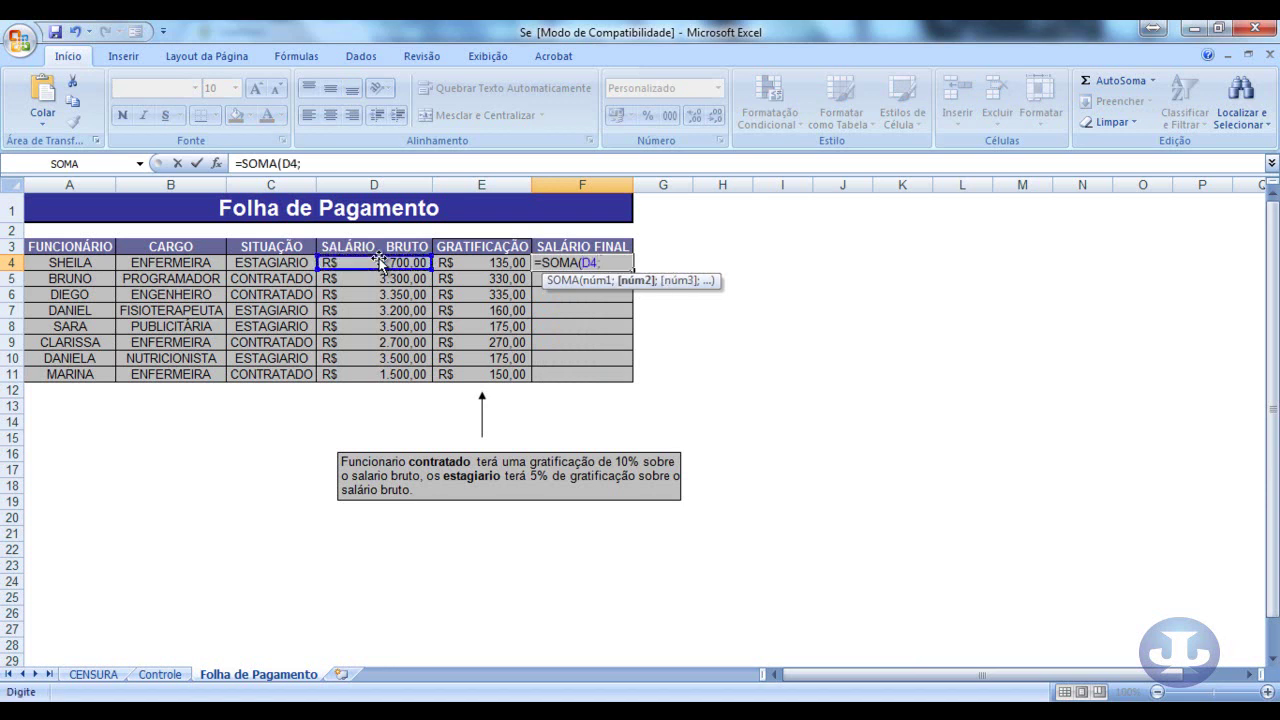
click(458, 263)
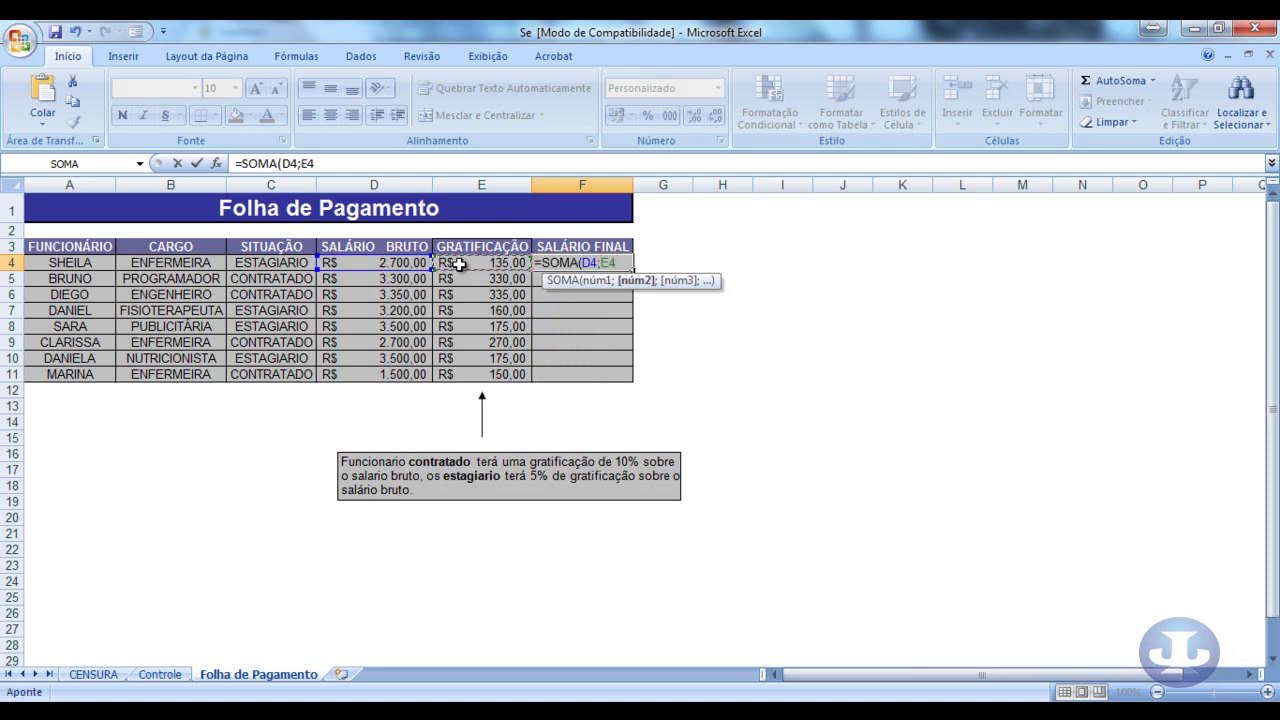
text())
key(Return)
Step: Copy the F4 sum formula down the SALÁRIO FINAL column to F11 and check the formula in F9
click(584, 262)
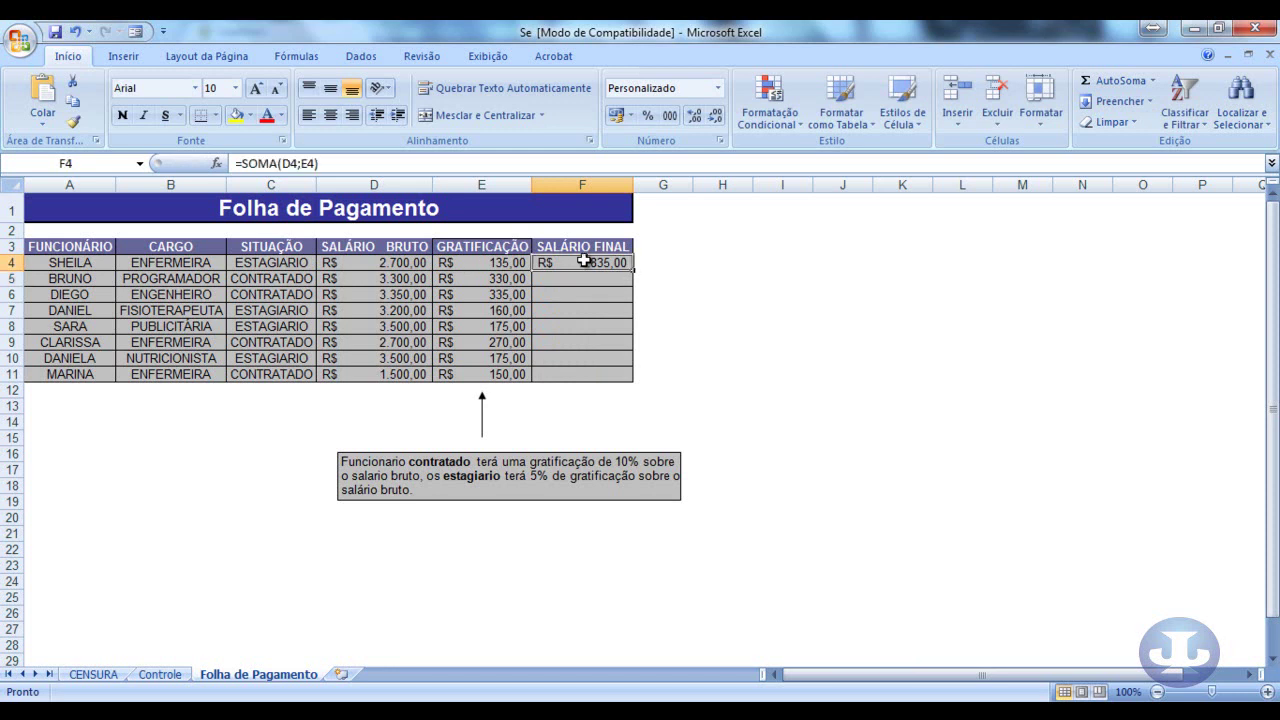
drag(633, 270, 632, 378)
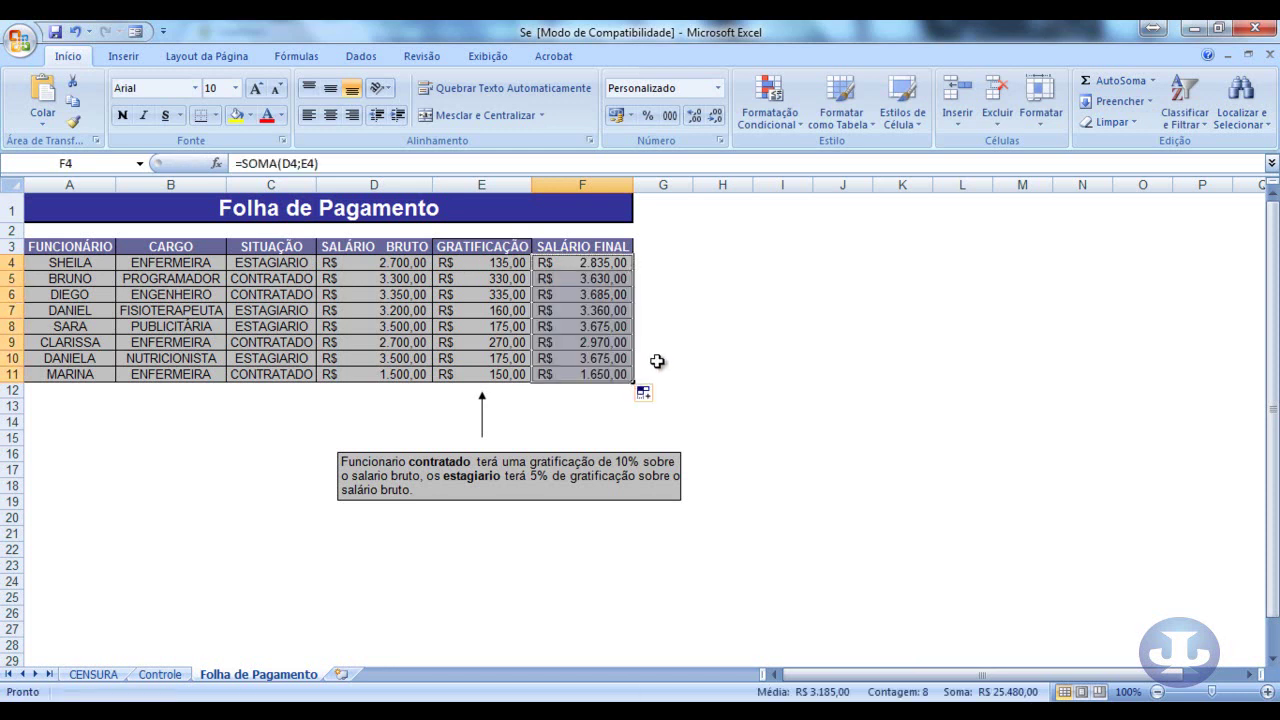
click(675, 342)
click(596, 340)
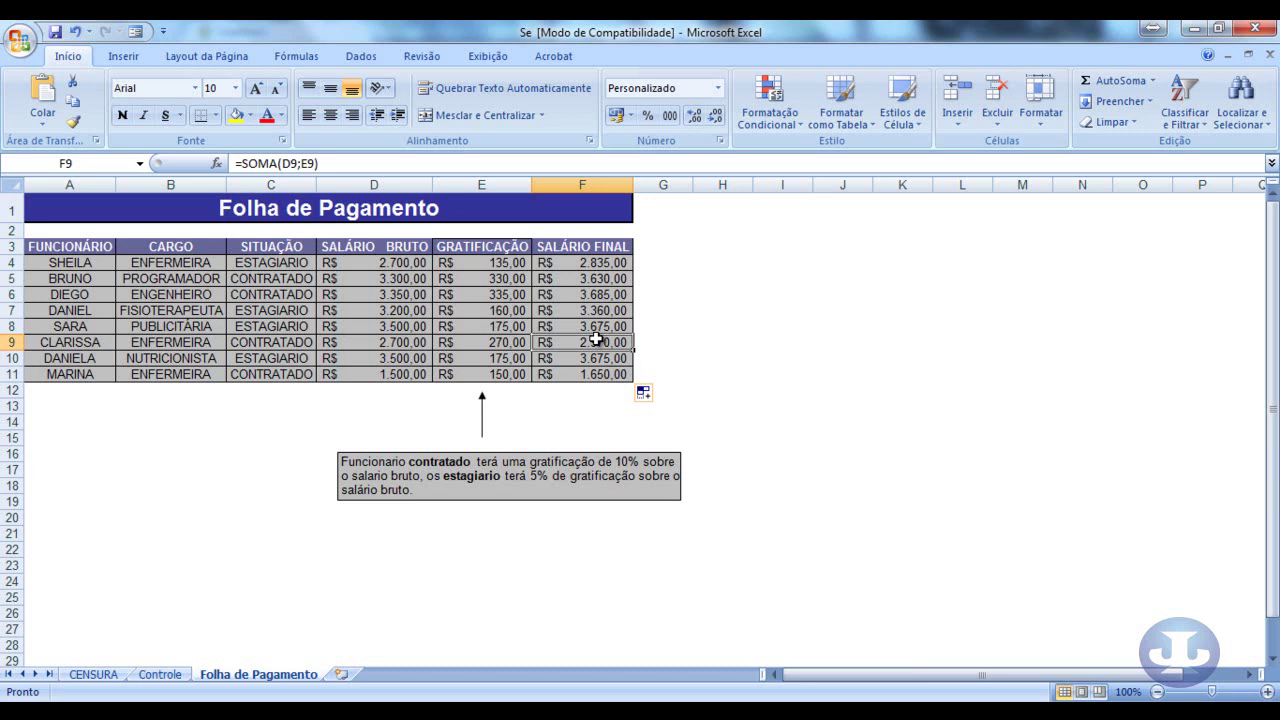
click(410, 711)
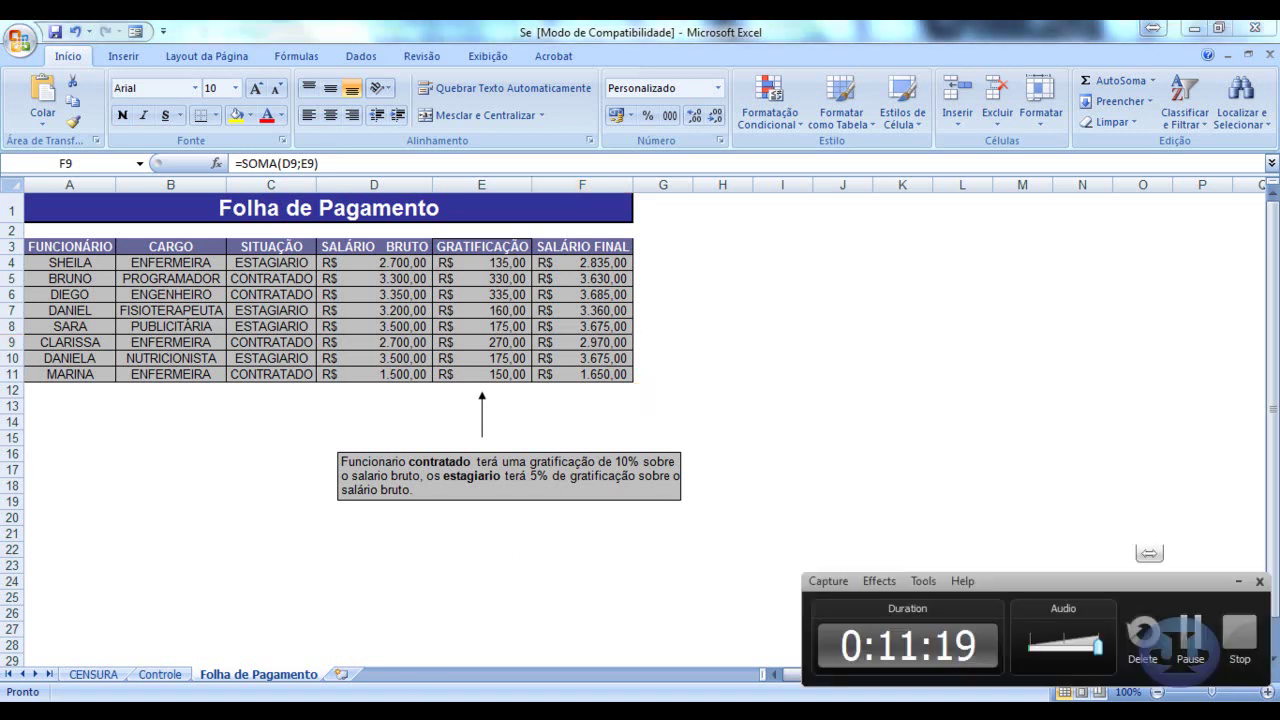
click(410, 711)
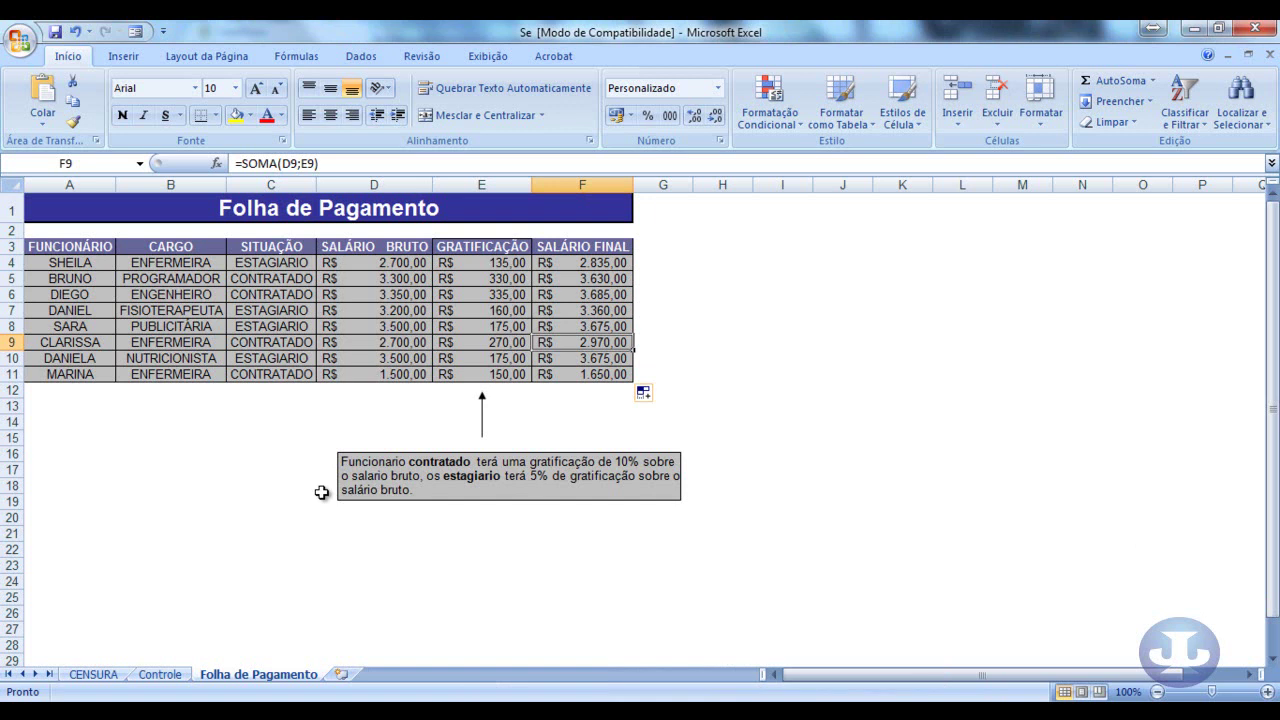
click(330, 533)
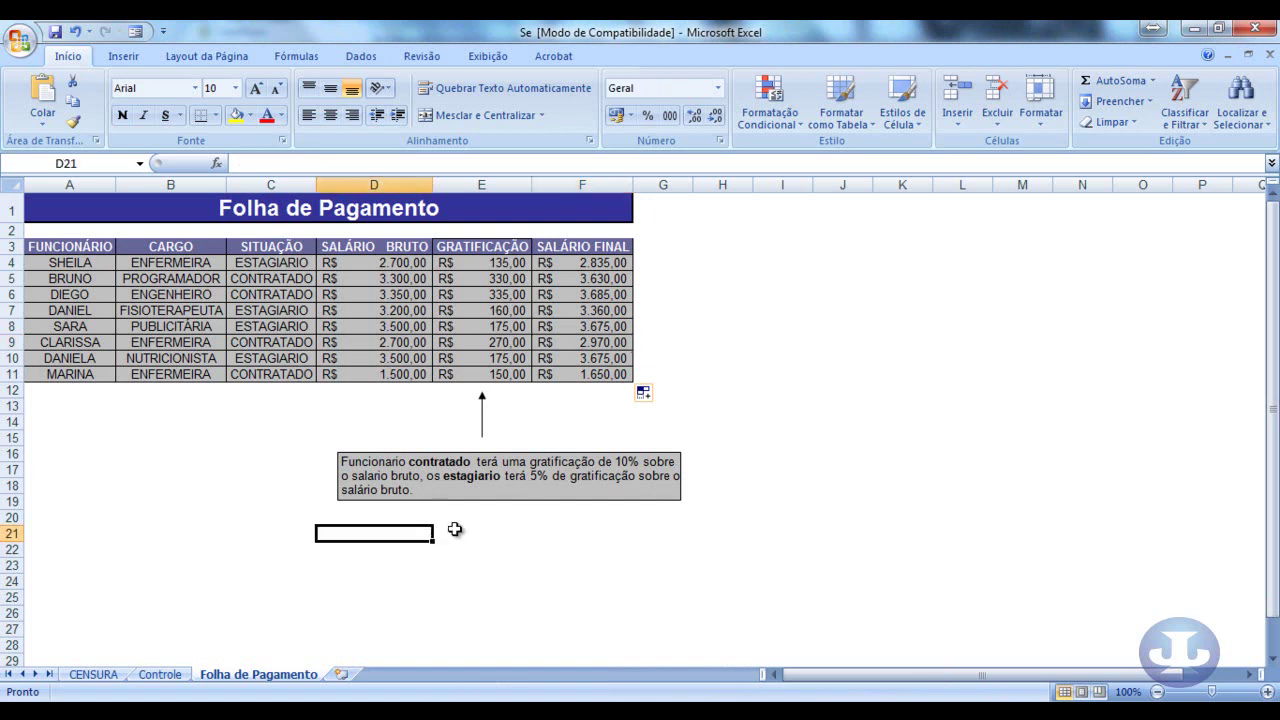